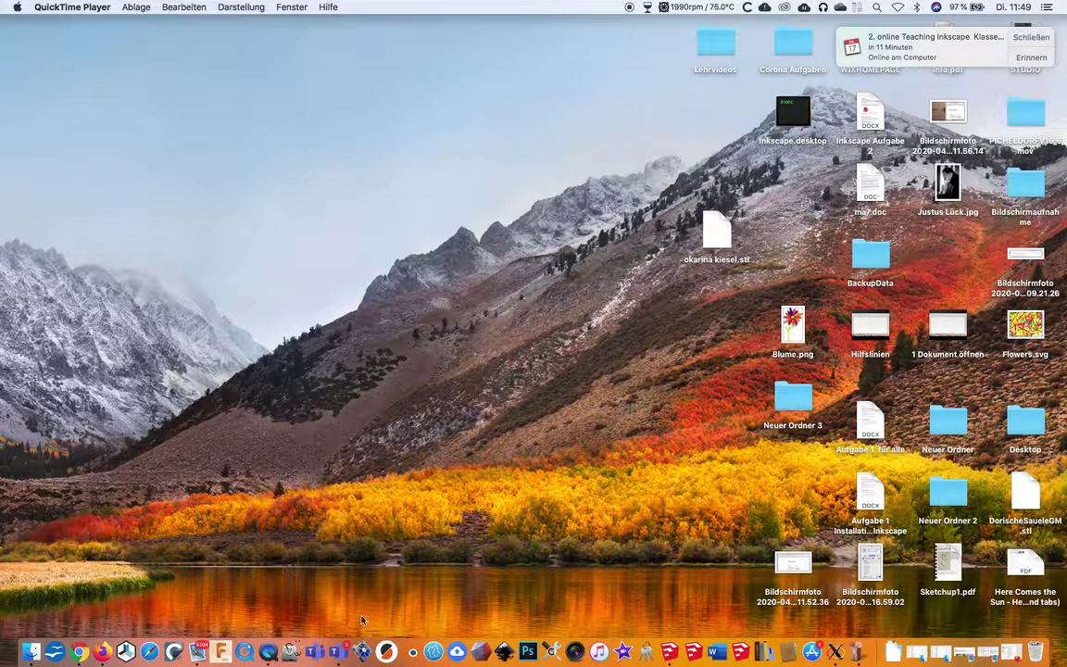
Launch Inkscape from the Dock, opening the blank document 'Neues Dokument 1'.
{"action": "left_click", "coordinate": [504, 653]}
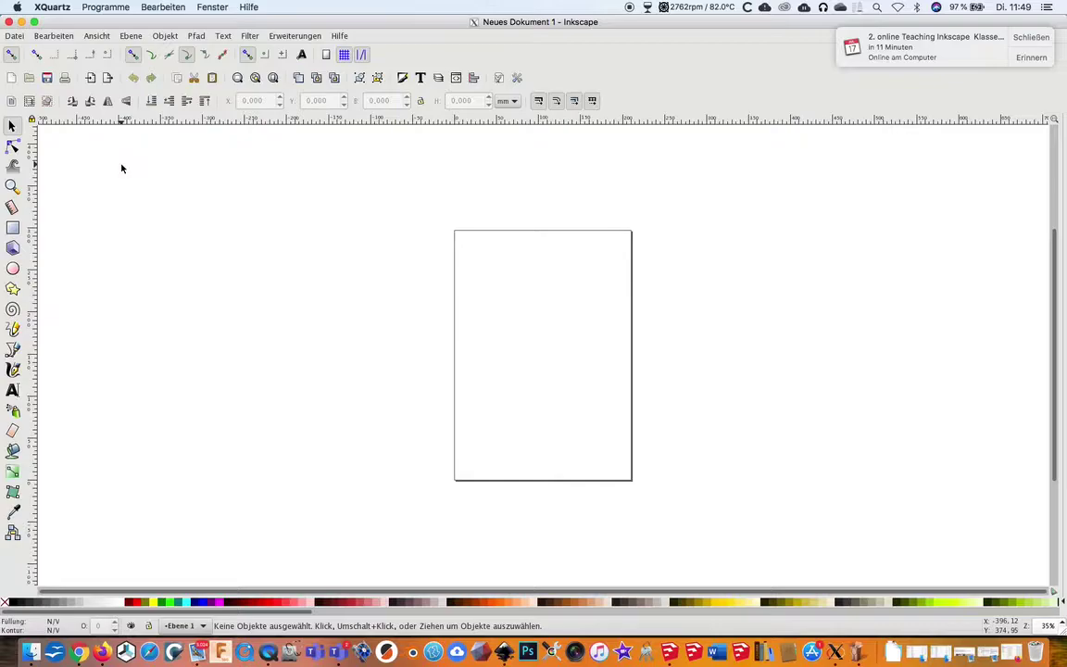
Set the Inkscape interface layout to Standard from the View (Ansicht) menu.
{"action": "left_click", "coordinate": [96, 37]}
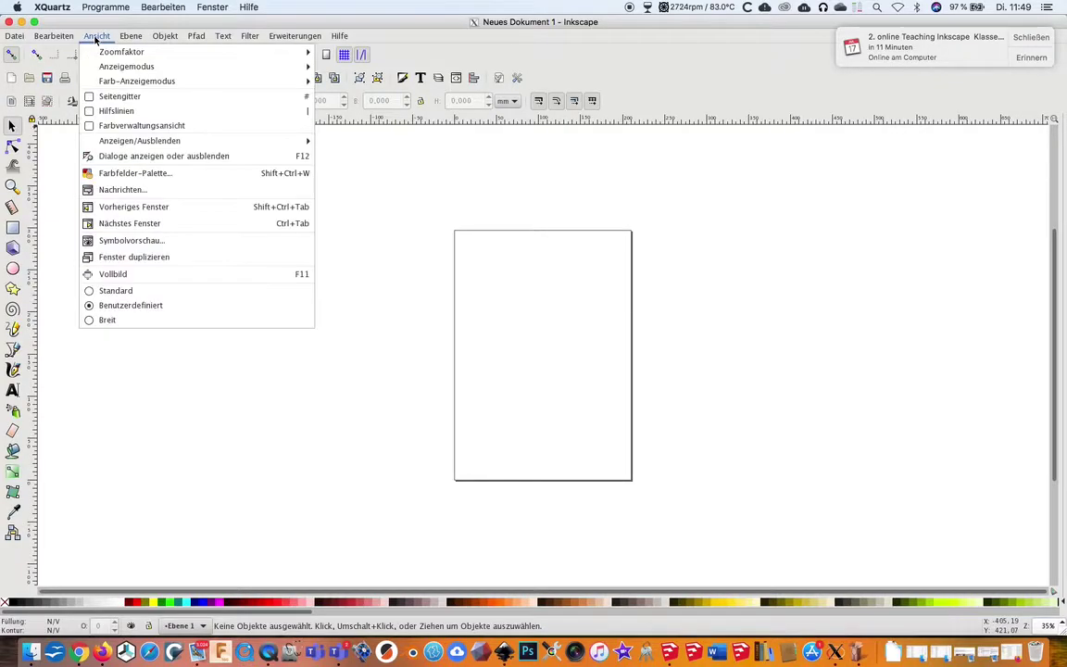
{"action": "left_click", "coordinate": [93, 291]}
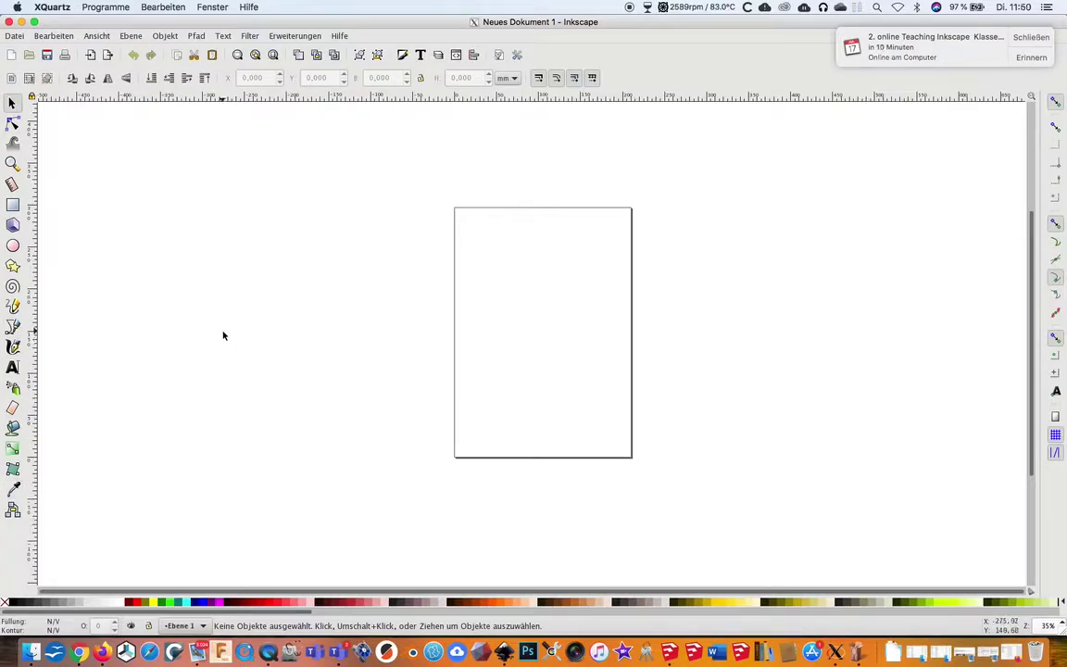
Set the page to A4 landscape (Querformat, 297 × 210 mm) in Document Properties.
{"action": "left_click", "coordinate": [15, 36]}
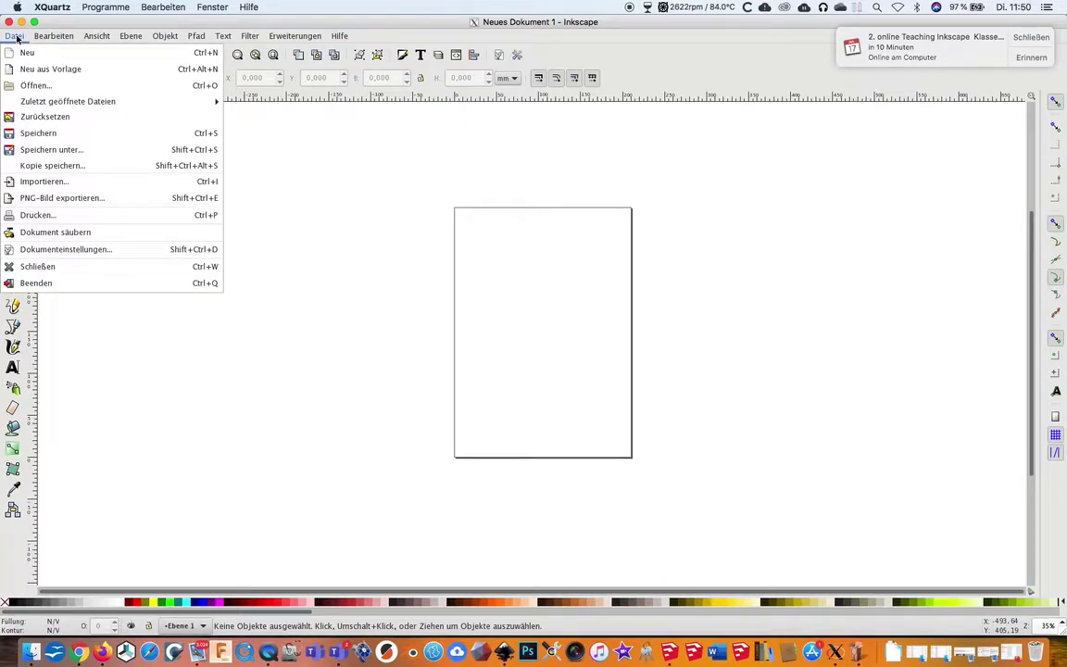
{"action": "left_click", "coordinate": [44, 250]}
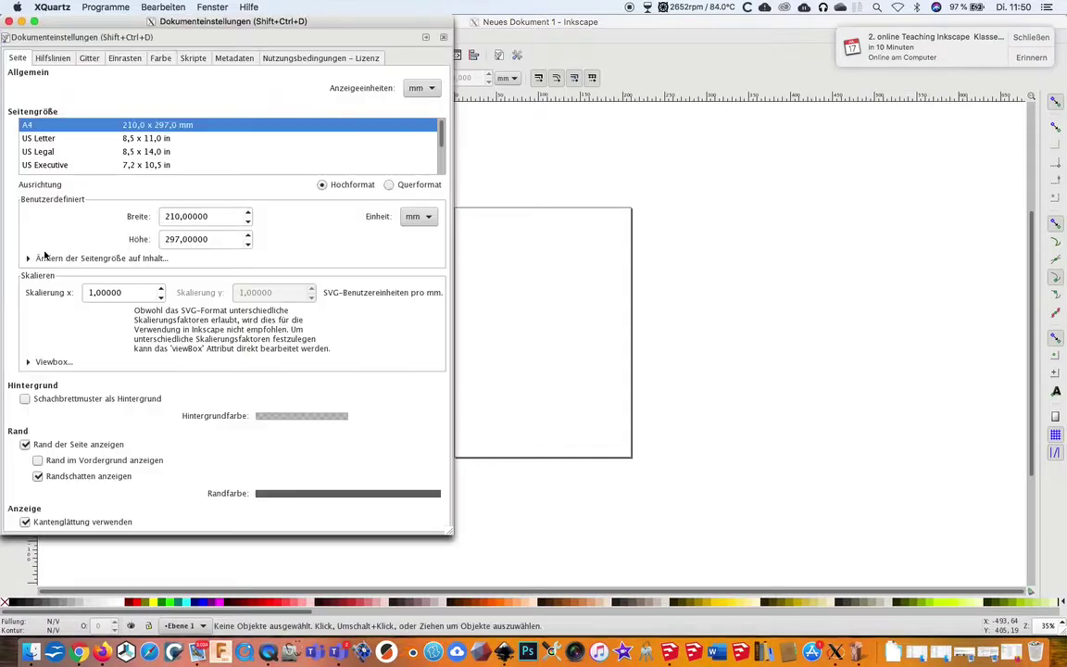
{"action": "left_click", "coordinate": [389, 184]}
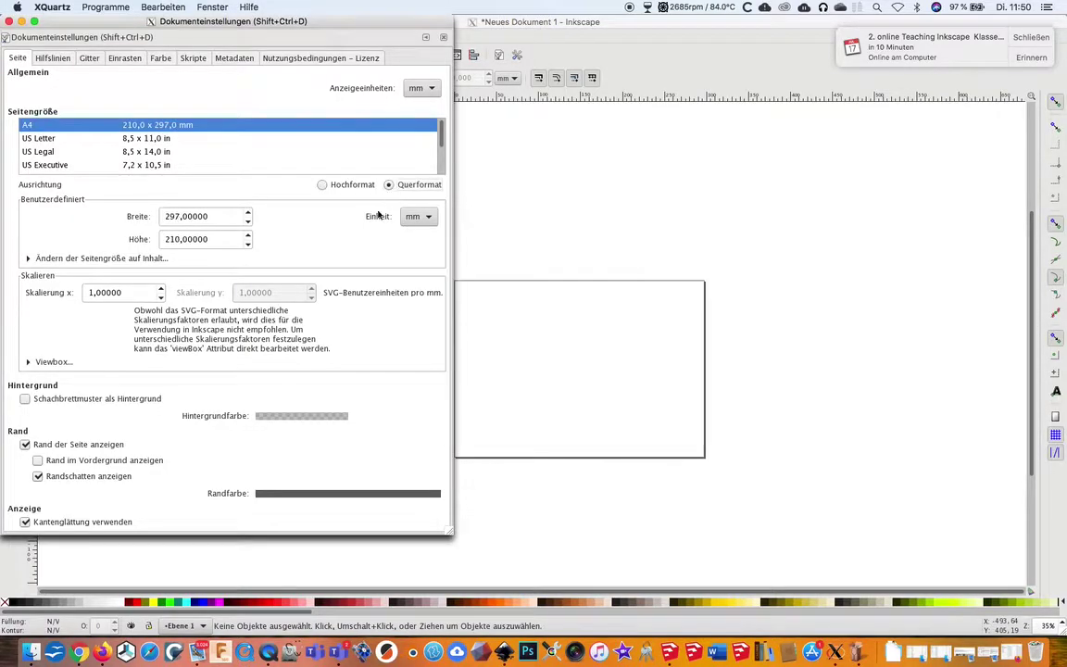
{"action": "left_click", "coordinate": [9, 22]}
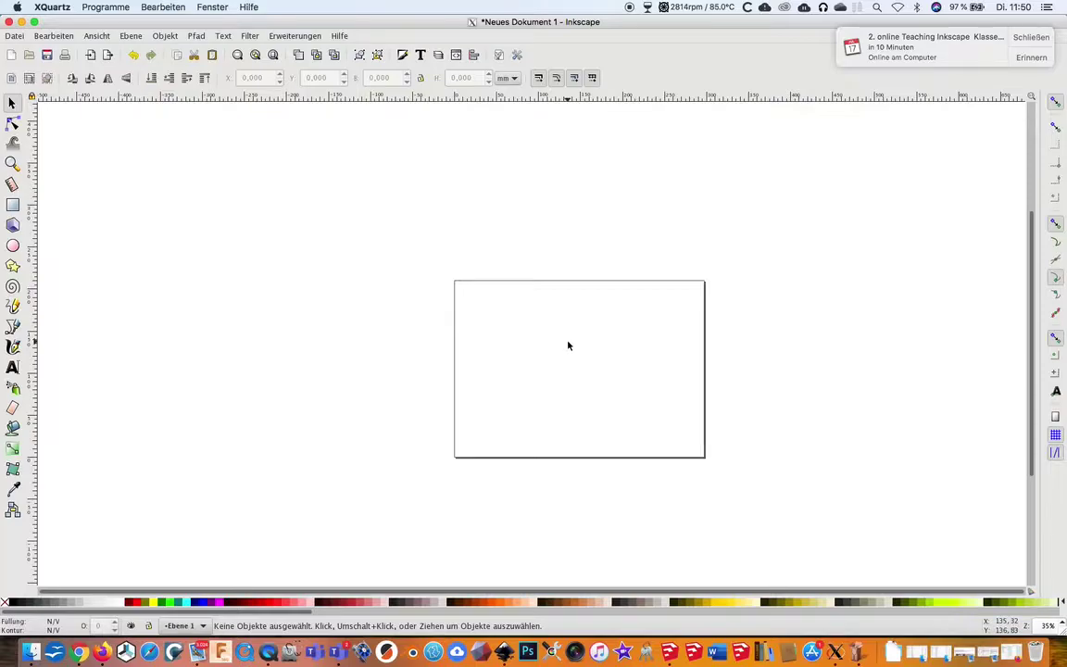
Zoom in, fit the landscape page to the window, and return to the Selector tool.
{"action": "left_click", "coordinate": [12, 163]}
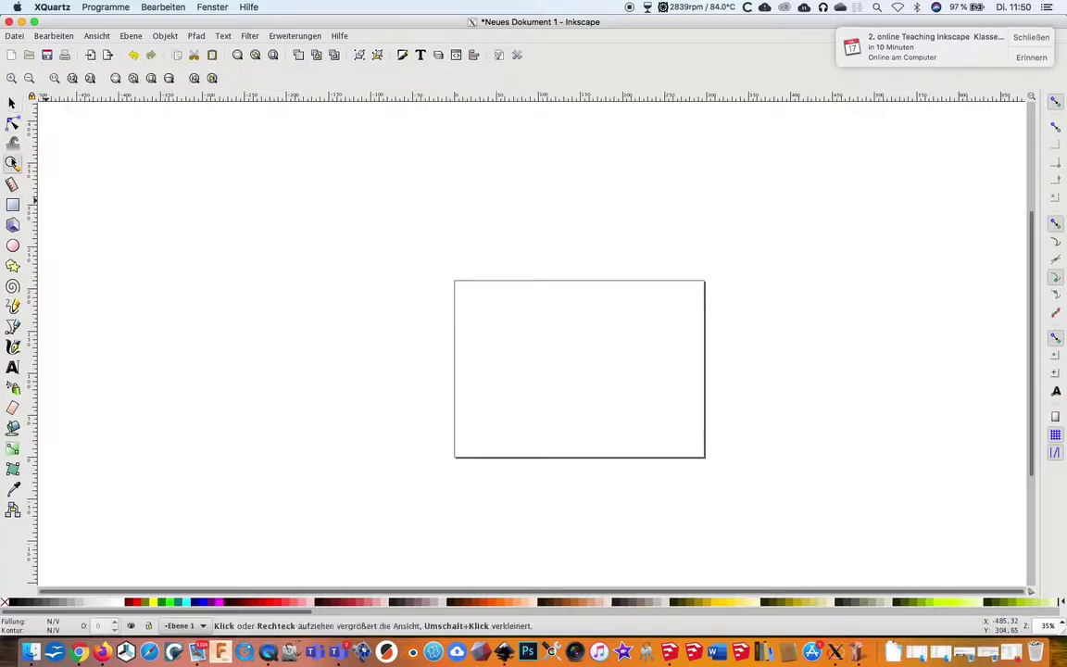
{"action": "left_click", "coordinate": [576, 374]}
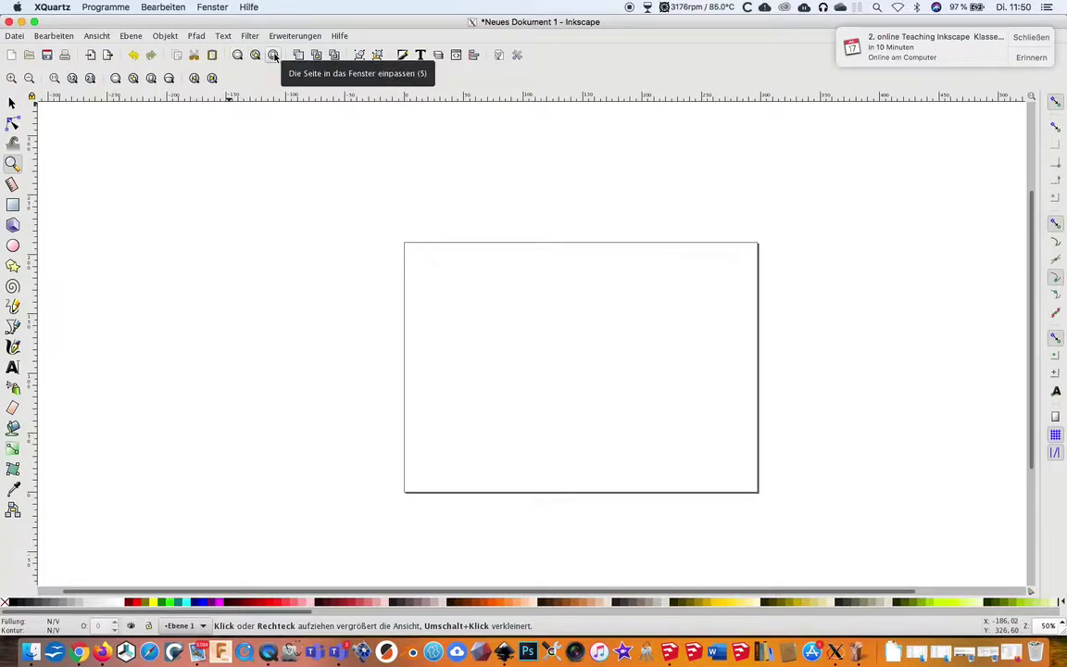
{"action": "left_click", "coordinate": [274, 56]}
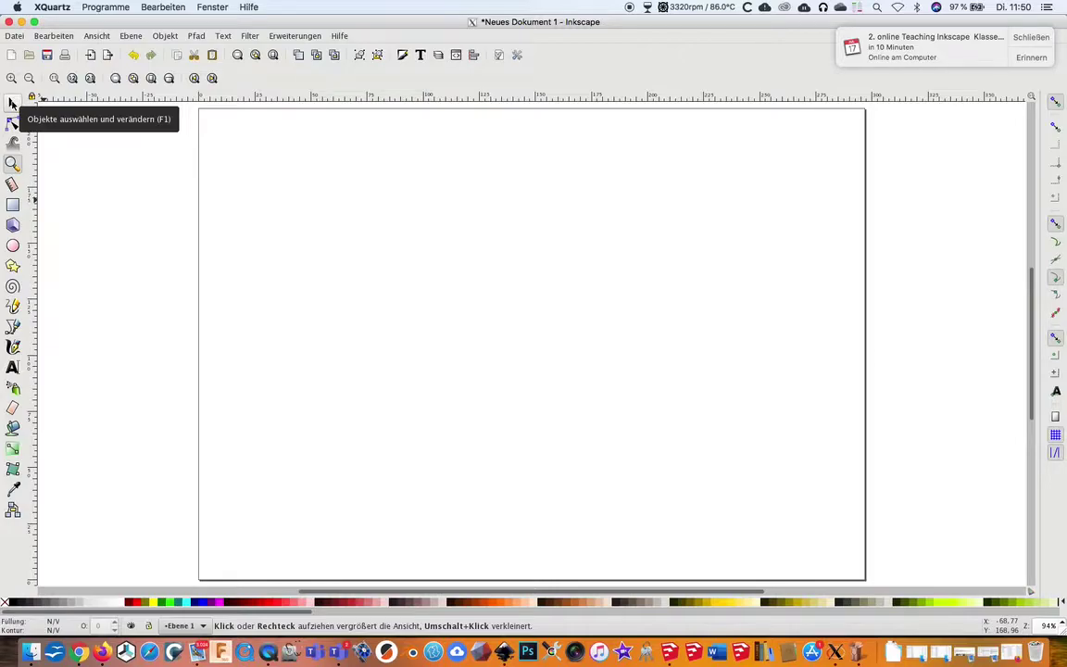
{"action": "left_click", "coordinate": [12, 104]}
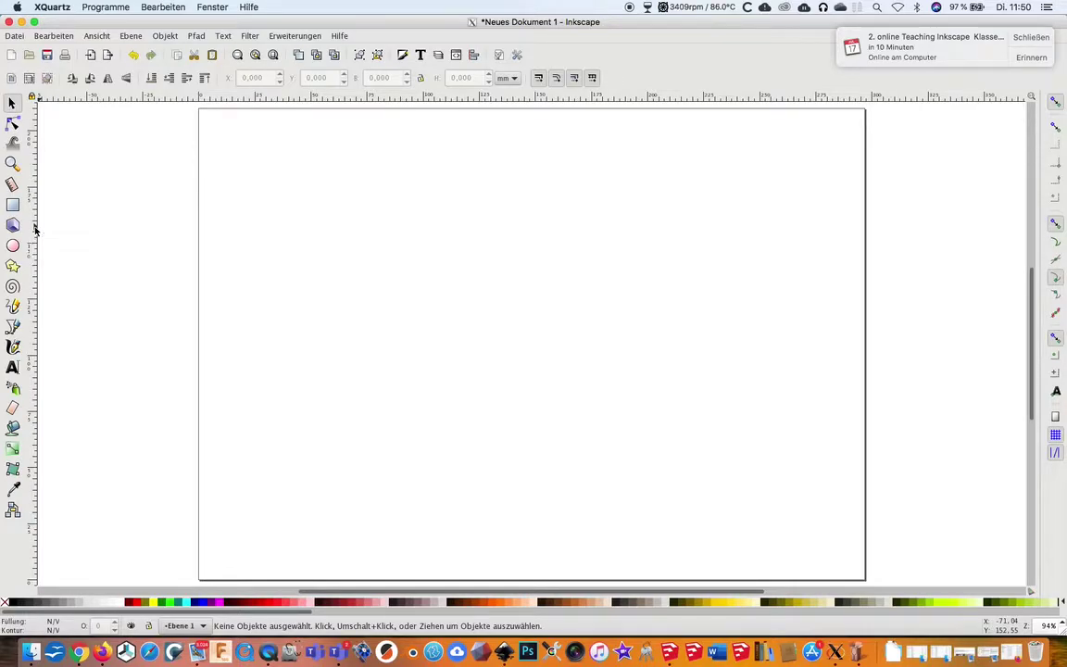
Pull guides from the left and top rulers to cross at the page centre.
{"action": "left_click_drag", "start_coordinate": [36, 228], "coordinate": [454, 252]}
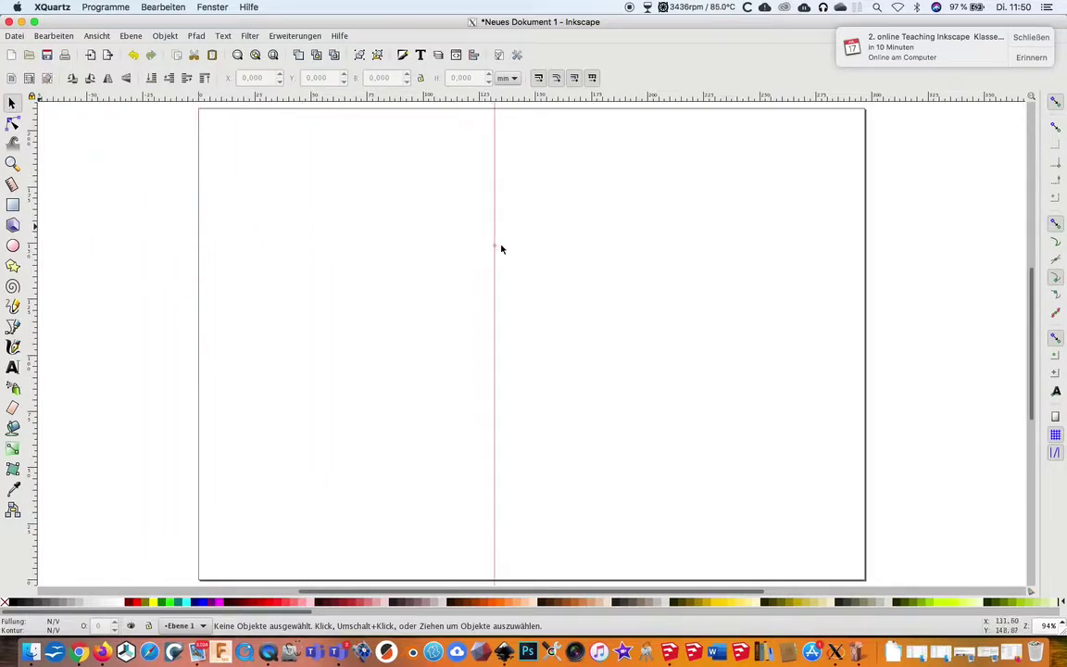
{"action": "left_click_drag", "start_coordinate": [454, 252], "coordinate": [535, 252]}
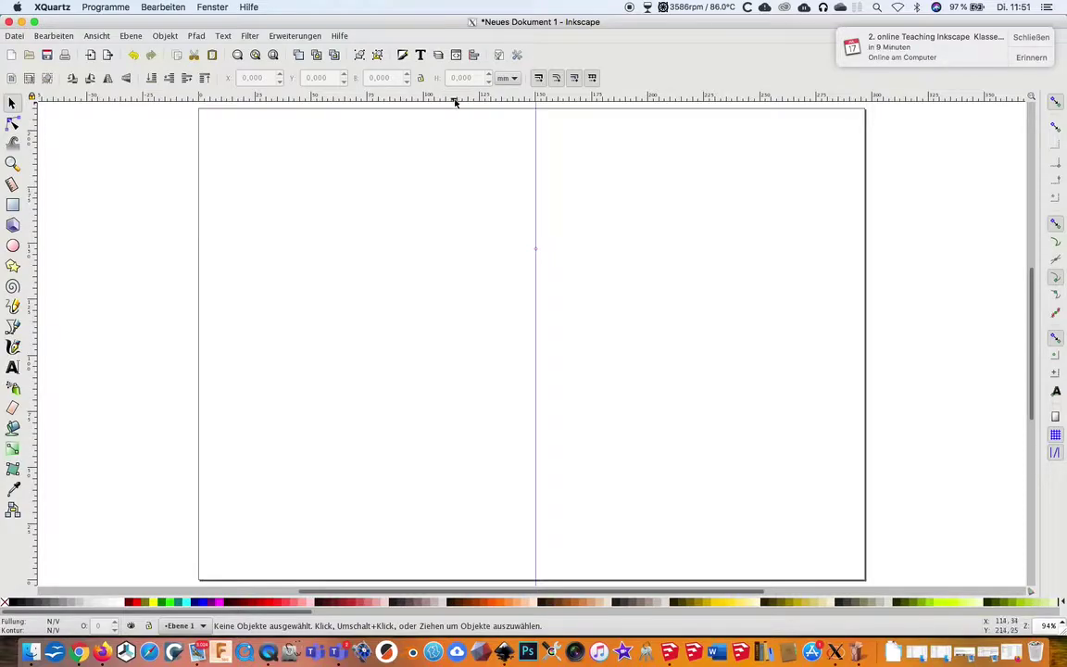
{"action": "left_click_drag", "start_coordinate": [454, 102], "coordinate": [507, 243]}
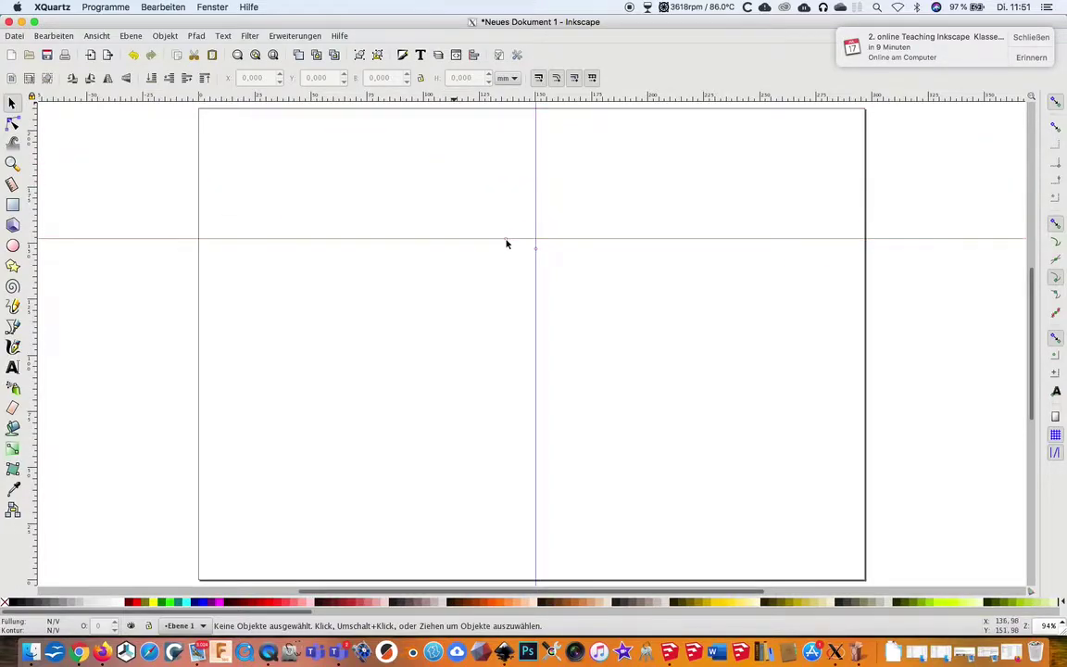
{"action": "mouse_move", "coordinate": [507, 244]}
{"action": "left_mouse_down"}
{"action": "mouse_move", "coordinate": [519, 323]}
{"action": "mouse_move", "coordinate": [536, 335]}
{"action": "left_mouse_up"}
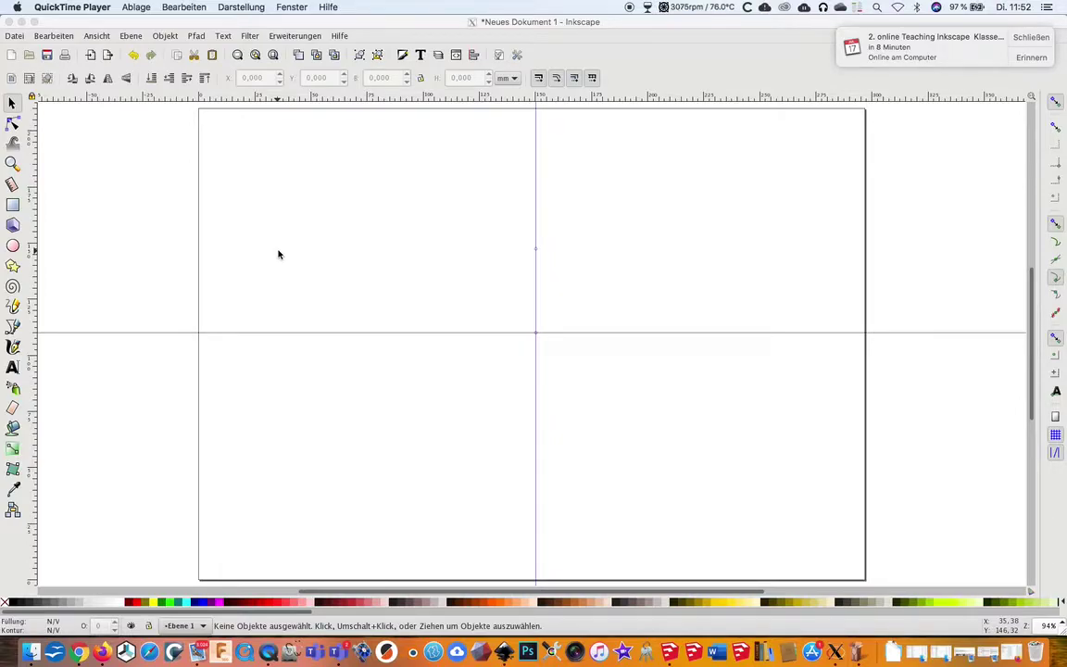
Draw a red-filled ellipse, about 78.7 × 18.4 mm, just above the horizontal guide, left of centre.
{"action": "left_click", "coordinate": [32, 245]}
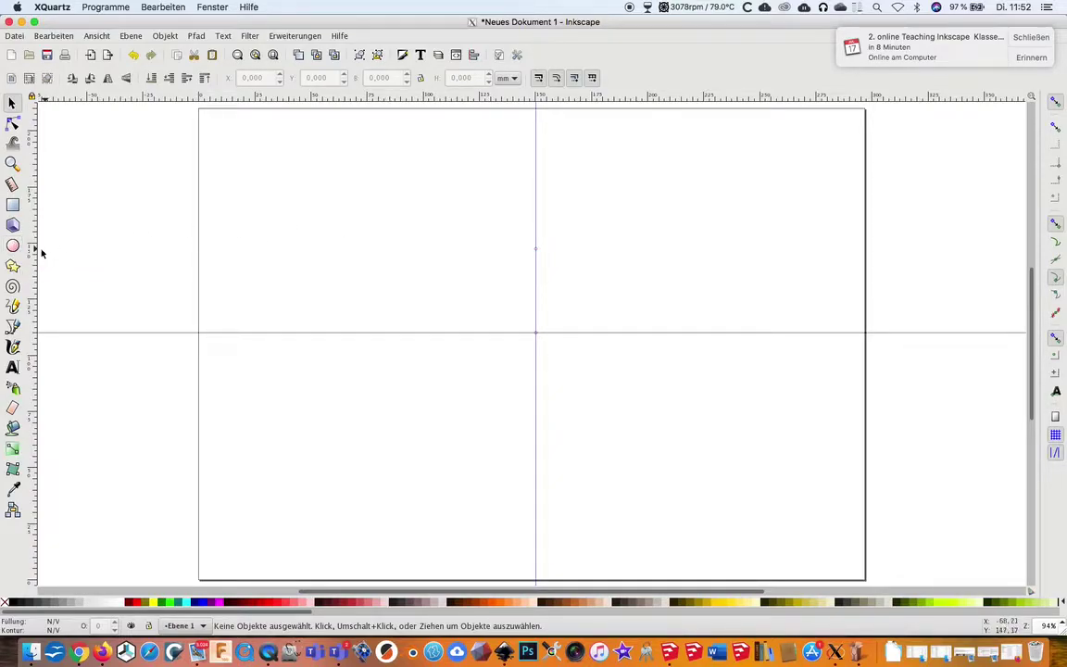
{"action": "left_click", "coordinate": [13, 247]}
{"action": "double_click", "coordinate": [13, 246]}
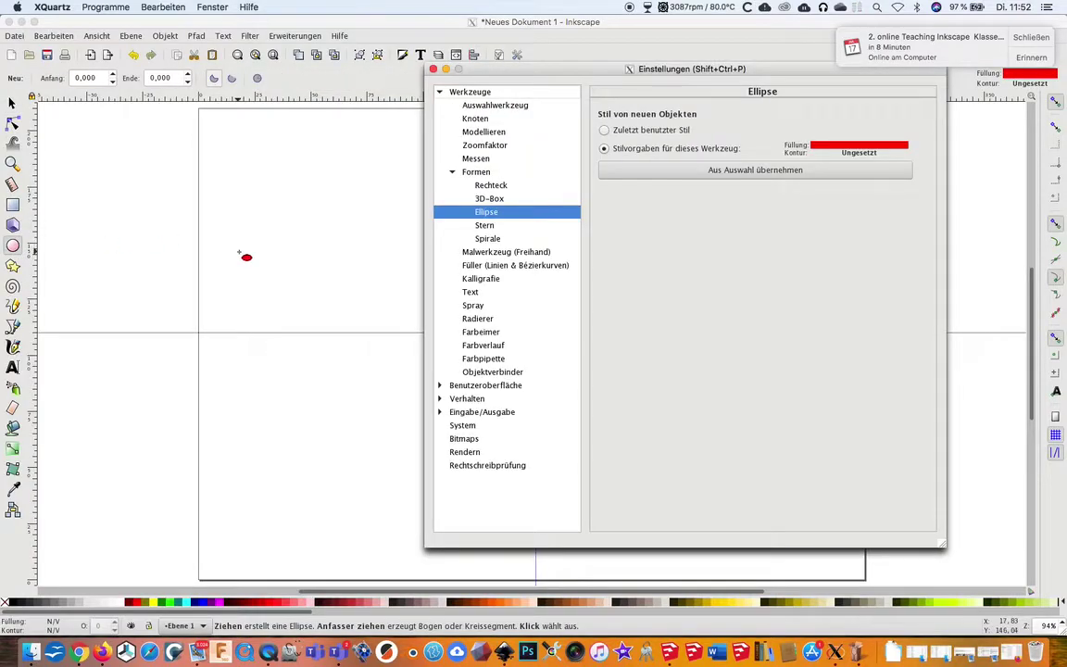
{"action": "left_click", "coordinate": [433, 70]}
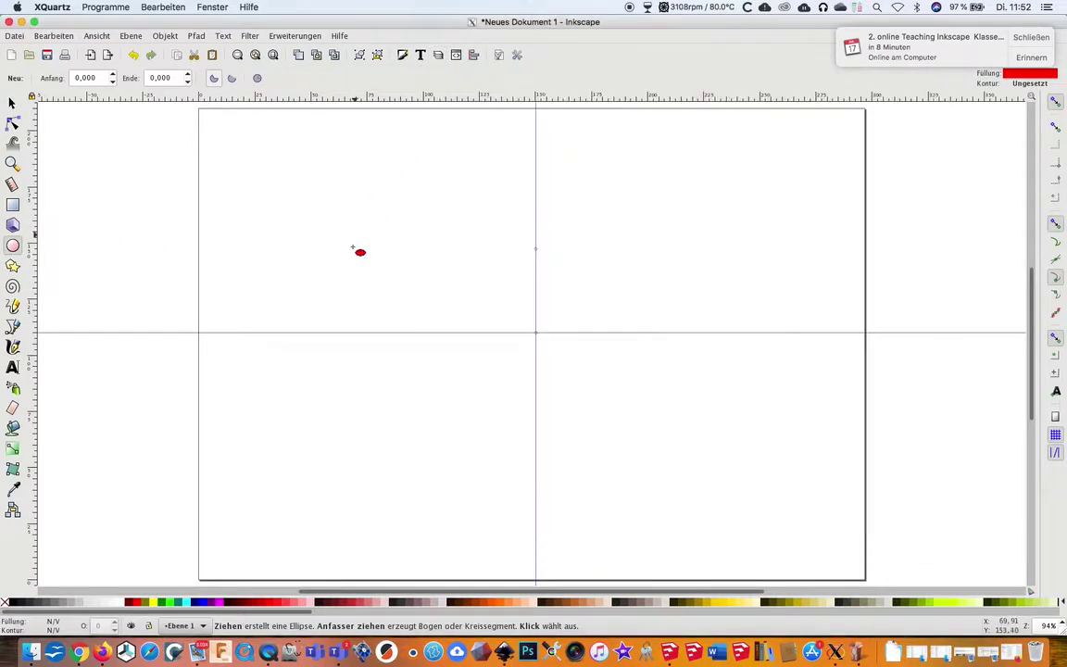
{"action": "mouse_move", "coordinate": [309, 293]}
{"action": "left_mouse_down"}
{"action": "mouse_move", "coordinate": [485, 331]}
{"action": "mouse_move", "coordinate": [484, 321]}
{"action": "left_mouse_up"}
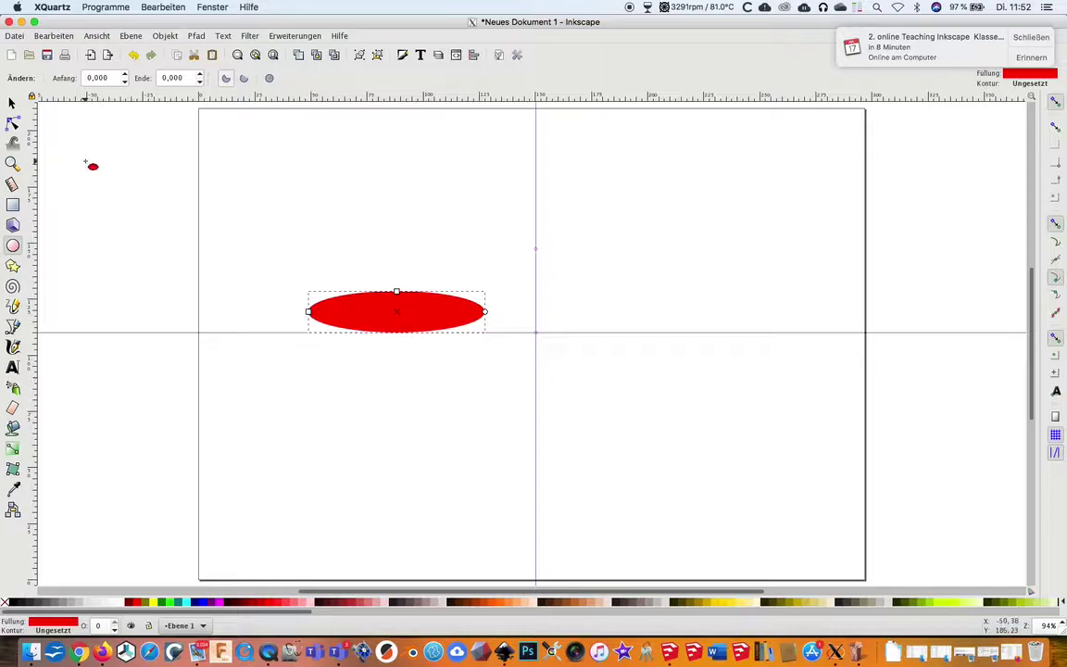
{"action": "left_click", "coordinate": [12, 103]}
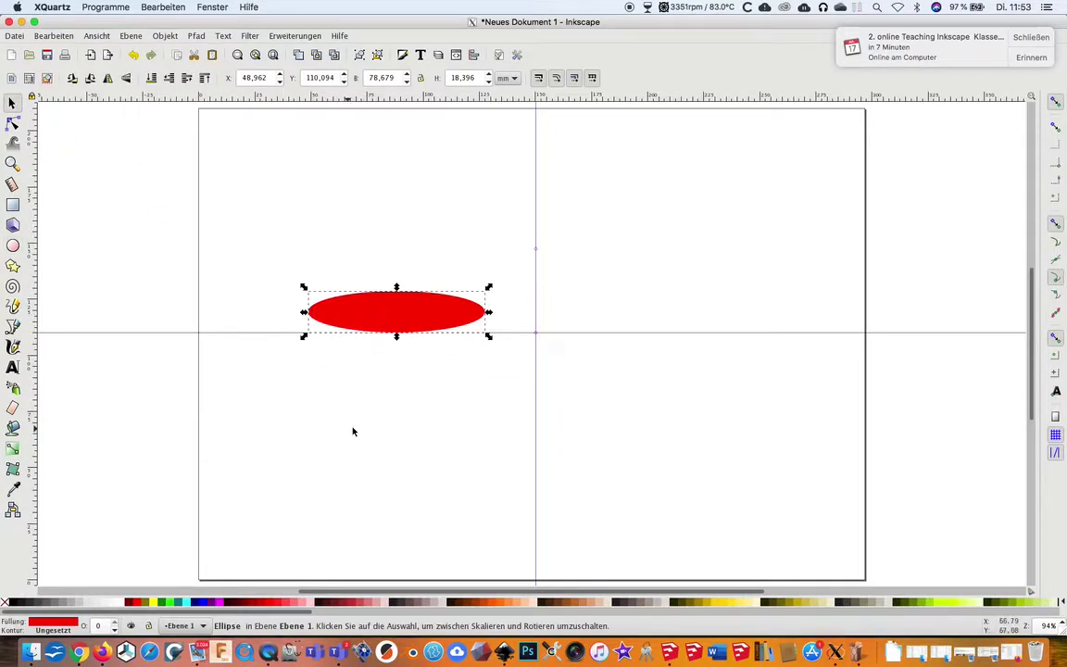
Give the ellipse a flat black 0.265 stroke in Fill and Stroke.
{"action": "right_click", "coordinate": [416, 320]}
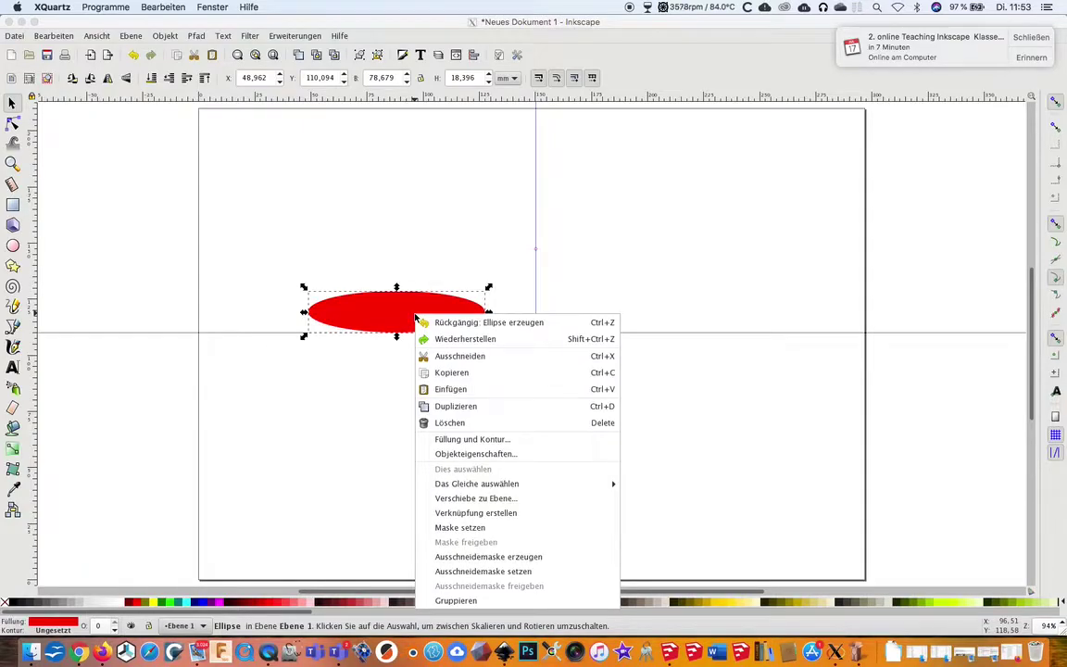
{"action": "left_click", "coordinate": [458, 446]}
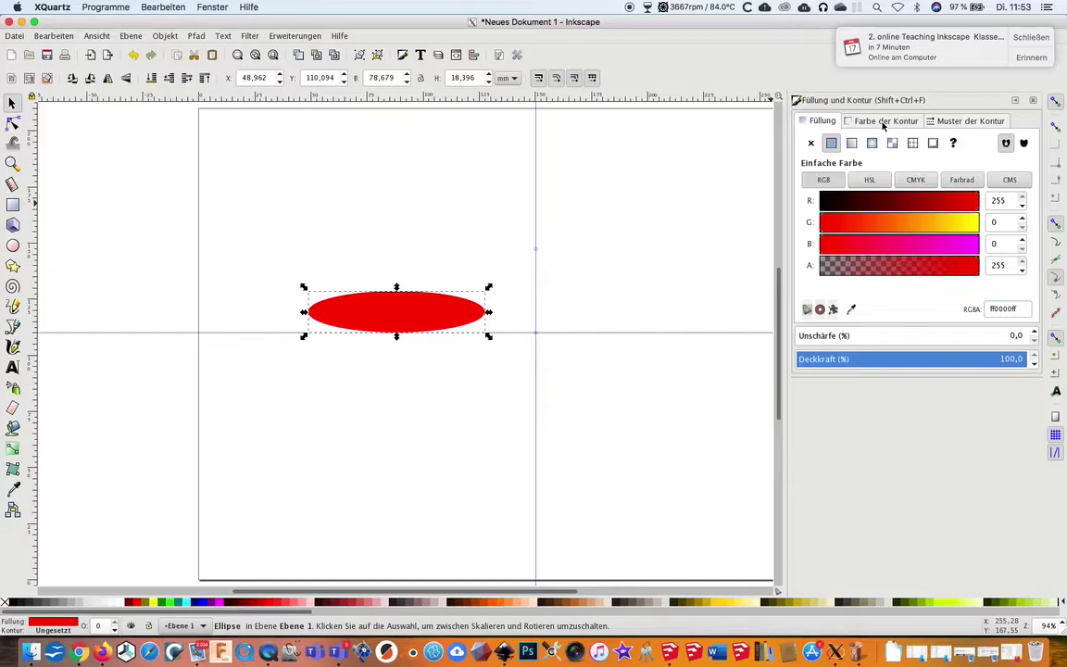
{"action": "left_click", "coordinate": [883, 122]}
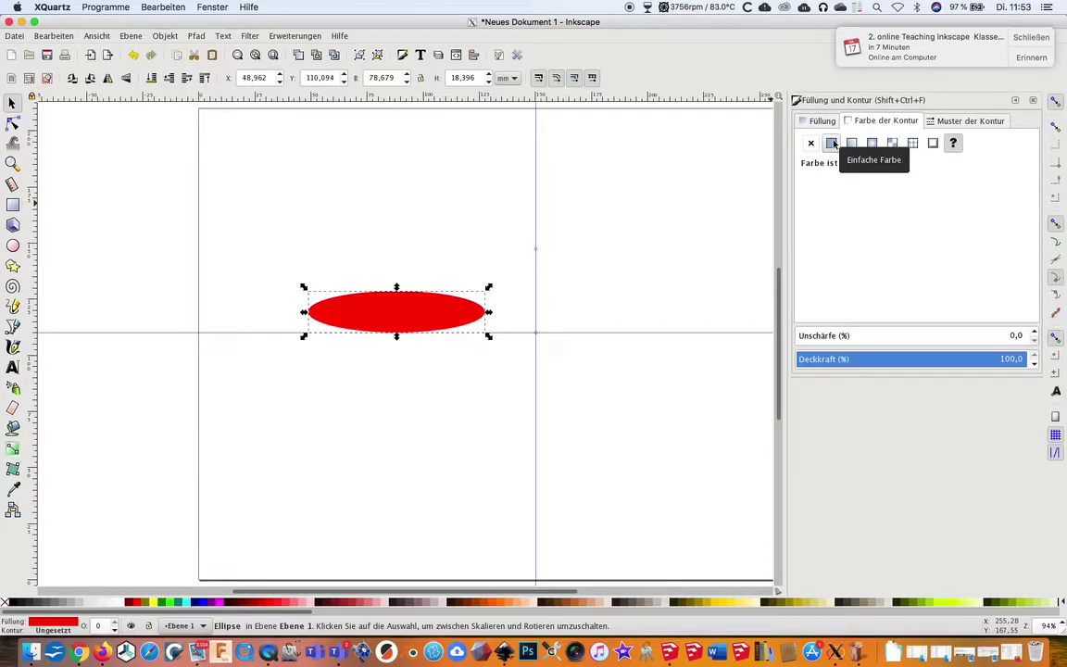
{"action": "left_click", "coordinate": [832, 142]}
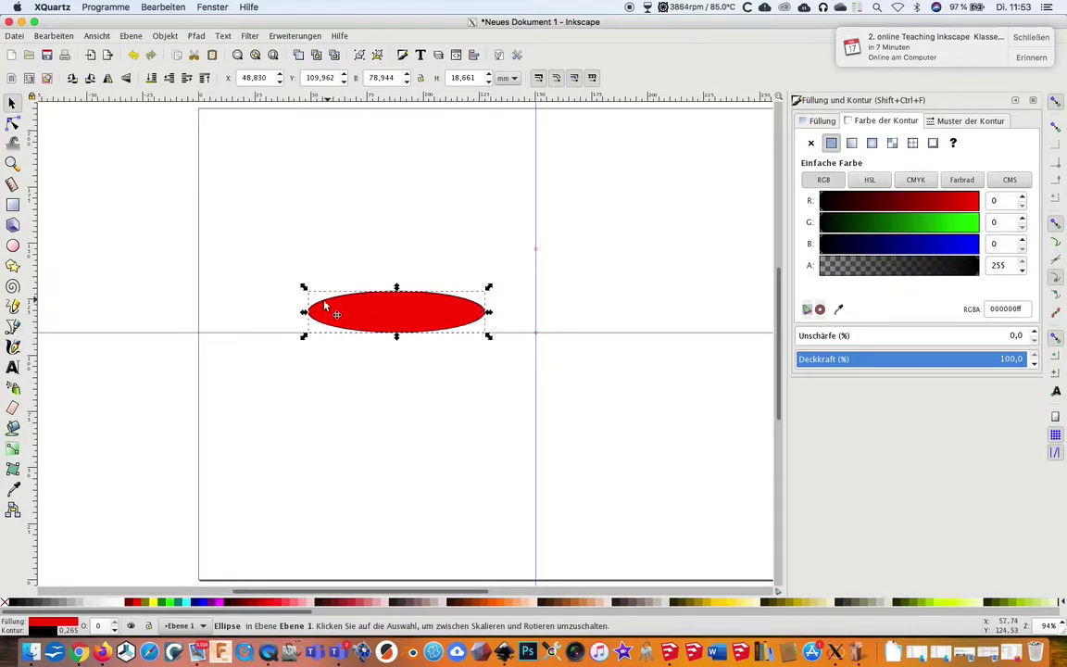
Zoom in to check the black outline, fit the page to the window, and close Fill and Stroke.
{"action": "left_click", "coordinate": [12, 162]}
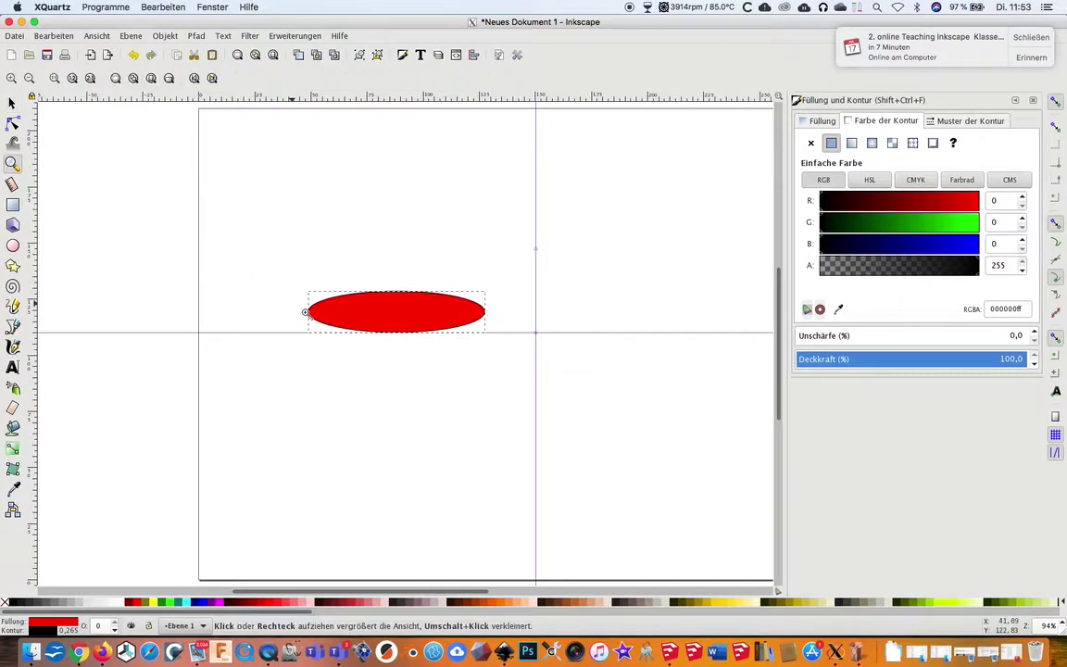
{"action": "left_click", "coordinate": [312, 312]}
{"action": "left_click", "coordinate": [321, 311]}
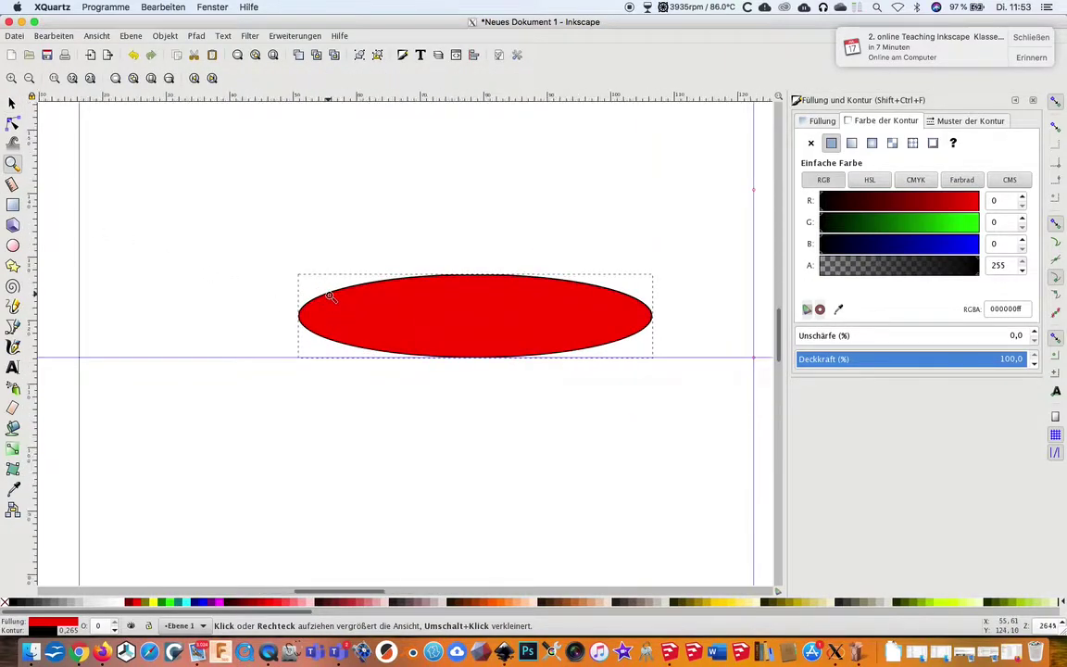
{"action": "left_click", "coordinate": [329, 307]}
{"action": "left_click", "coordinate": [339, 278]}
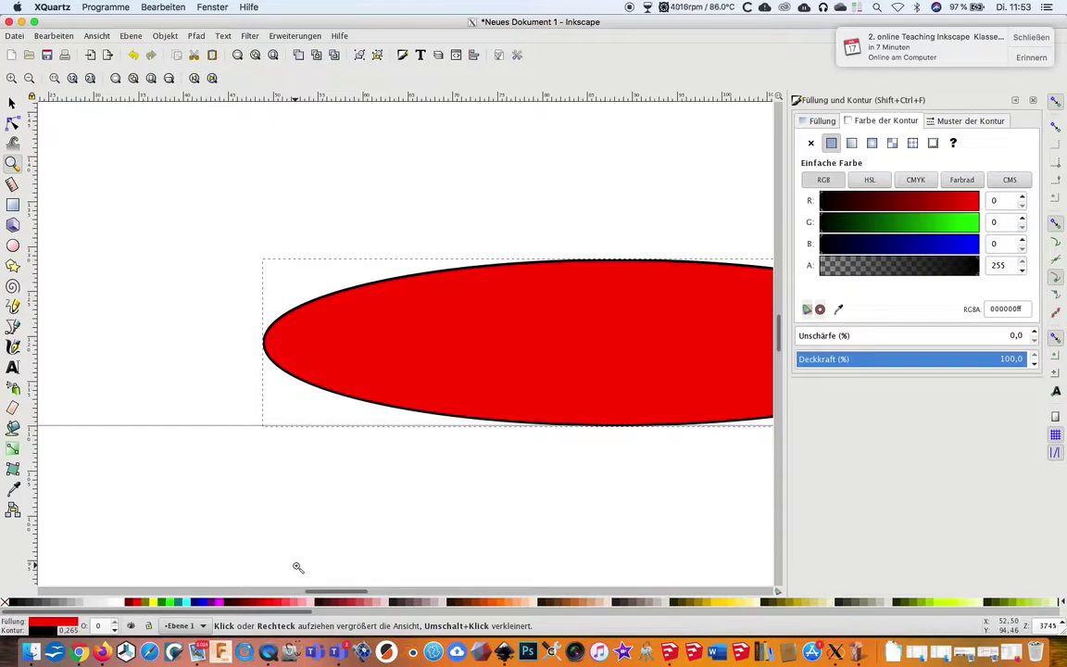
{"action": "left_click", "coordinate": [273, 55]}
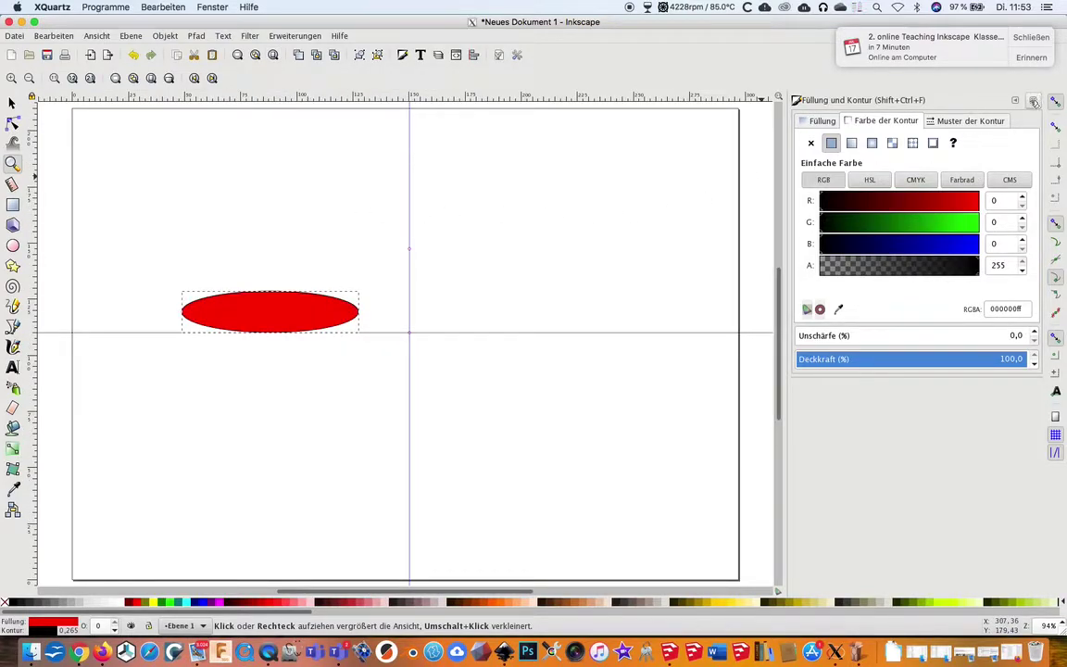
{"action": "key", "text": "ctrl+shift+f"}
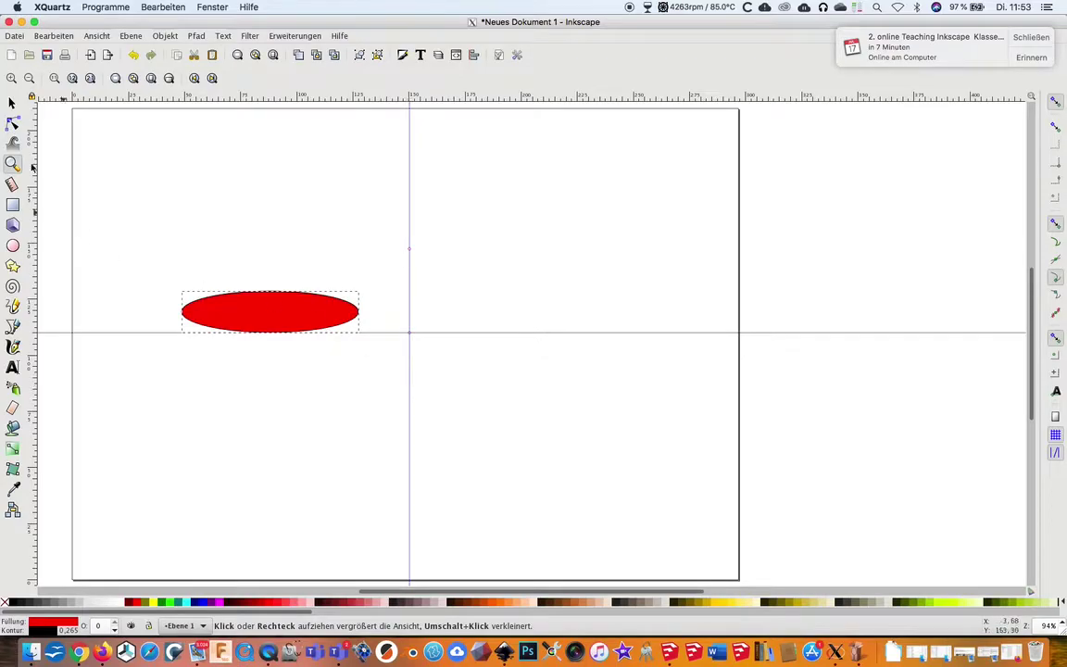
Rotate the ellipse 90° and centre it on the vertical guide just above the page centre.
{"action": "left_click", "coordinate": [12, 101]}
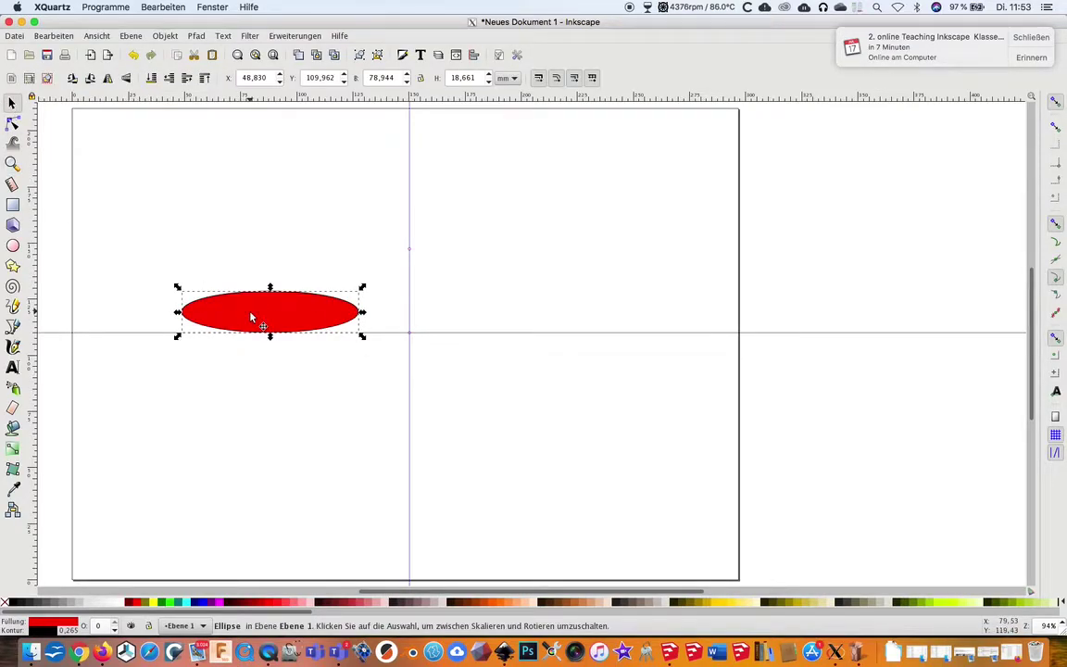
{"action": "left_click_drag", "start_coordinate": [254, 315], "coordinate": [394, 315]}
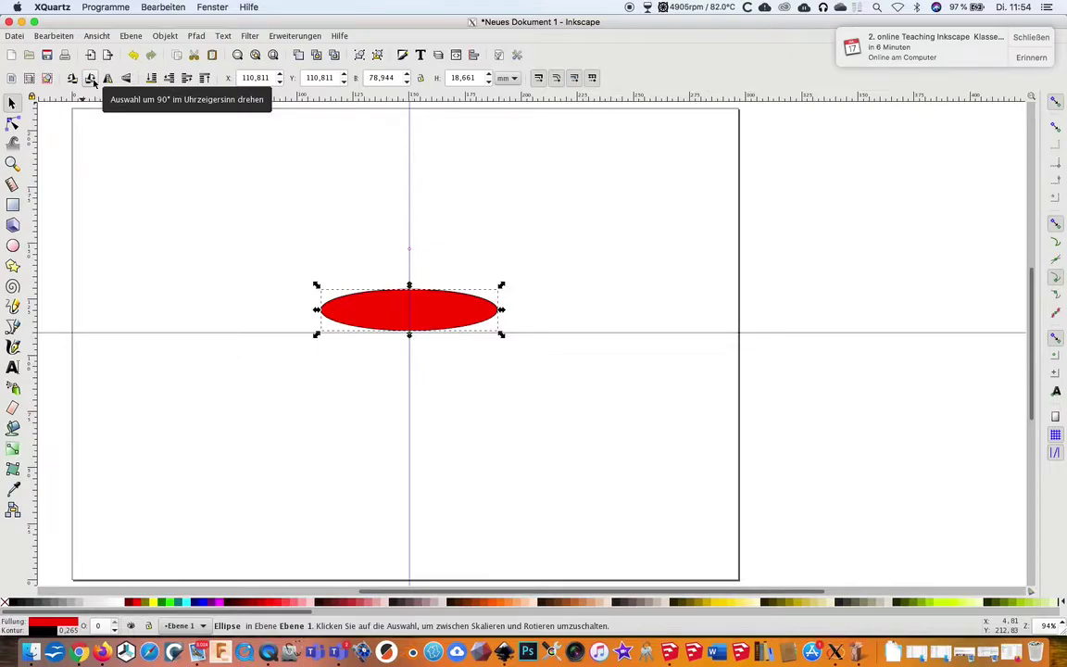
{"action": "left_click", "coordinate": [91, 79]}
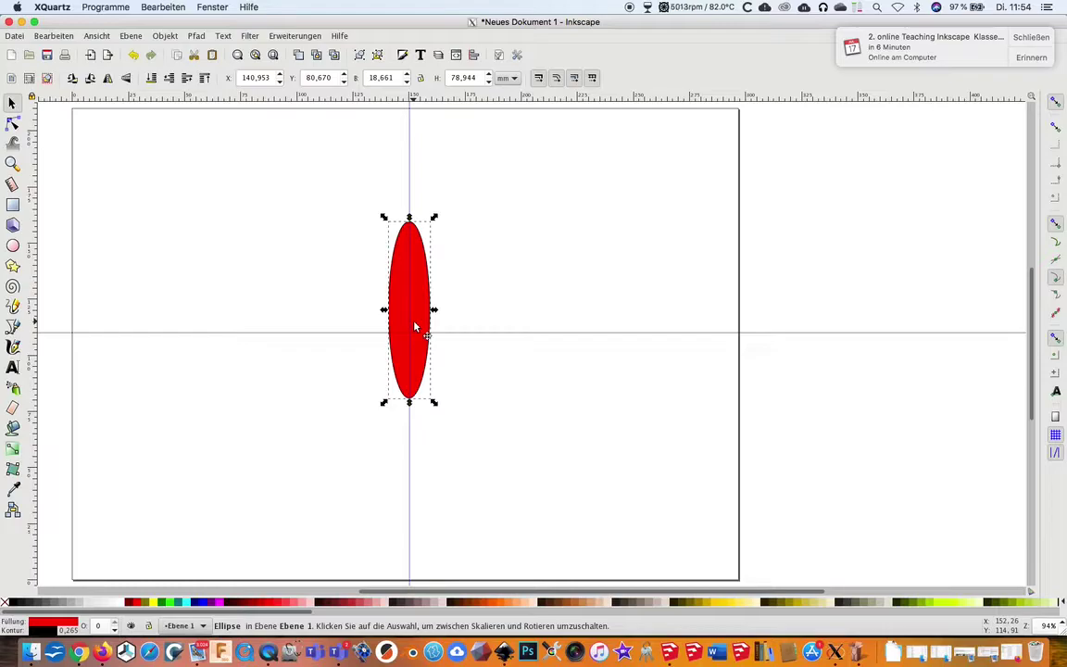
{"action": "left_click_drag", "start_coordinate": [414, 326], "coordinate": [417, 233]}
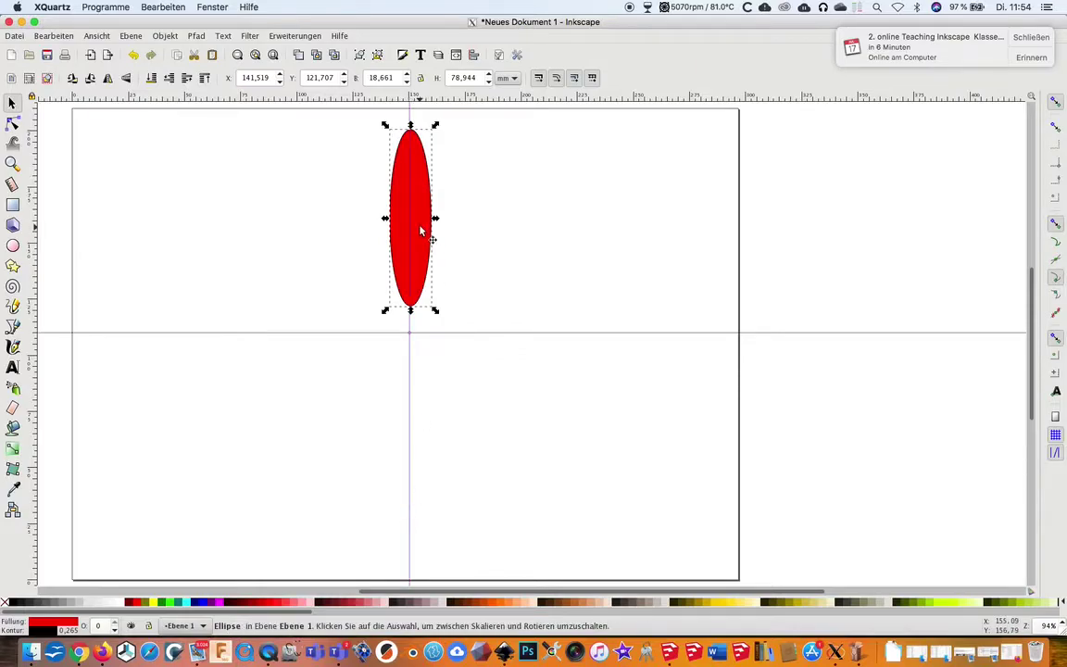
{"action": "left_click_drag", "start_coordinate": [420, 227], "coordinate": [419, 233]}
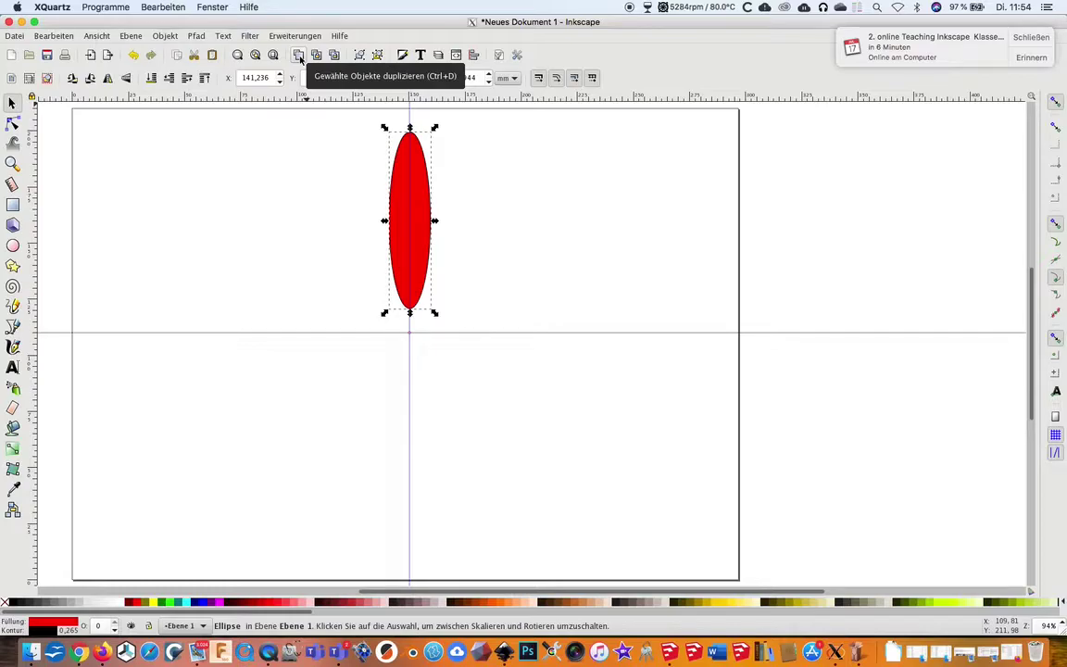
Duplicate the upright ellipse and move the copy straight down below the page centre.
{"action": "left_click", "coordinate": [299, 56]}
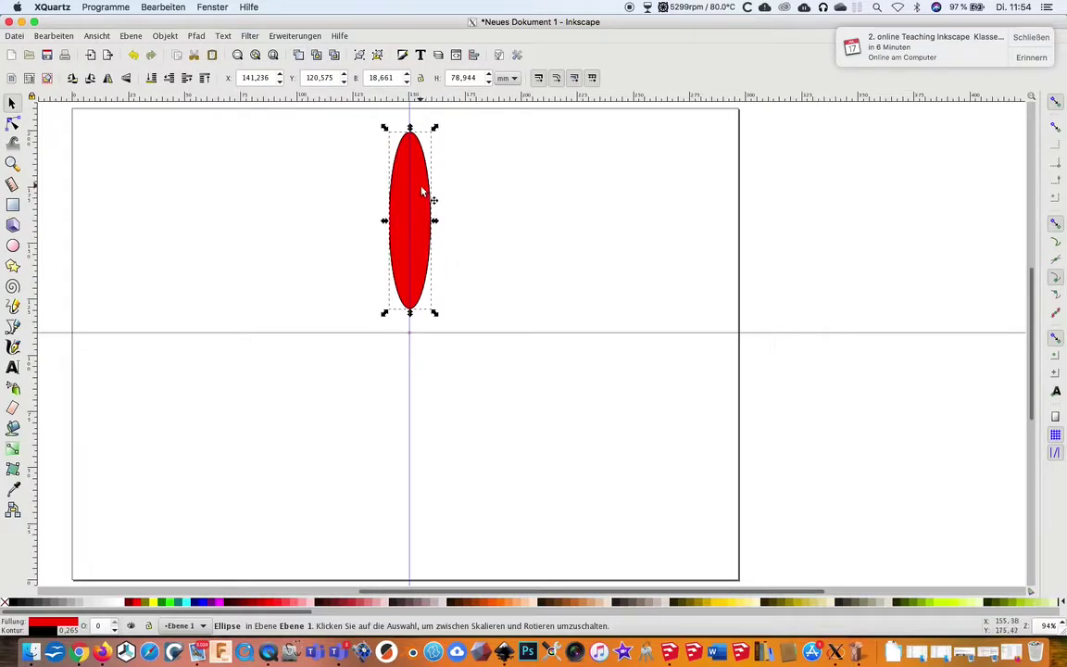
{"action": "left_click_drag", "start_coordinate": [423, 191], "coordinate": [421, 424]}
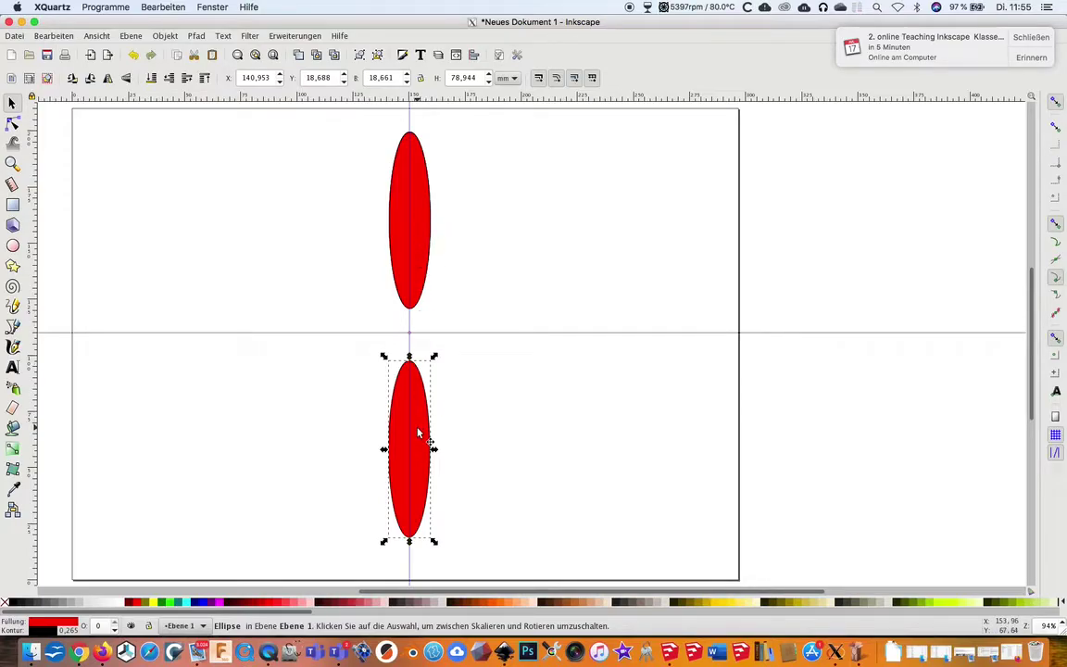
{"action": "left_click", "coordinate": [441, 337]}
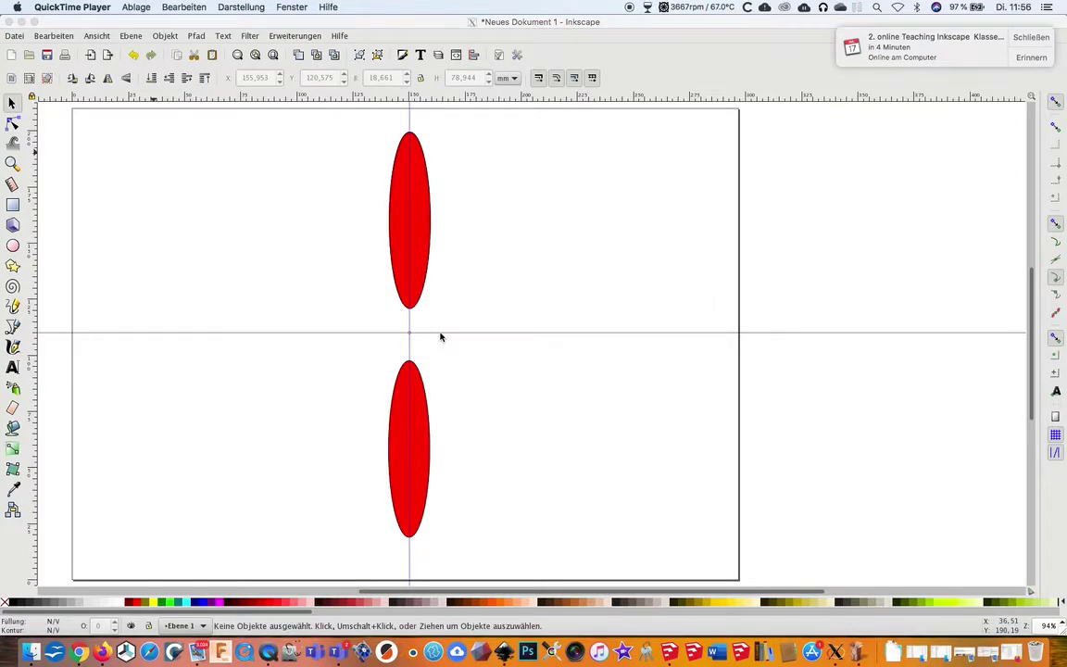
Select each ellipse, then nudge the top ellipse slightly to the right.
{"action": "left_click", "coordinate": [426, 263]}
{"action": "left_click", "coordinate": [425, 263]}
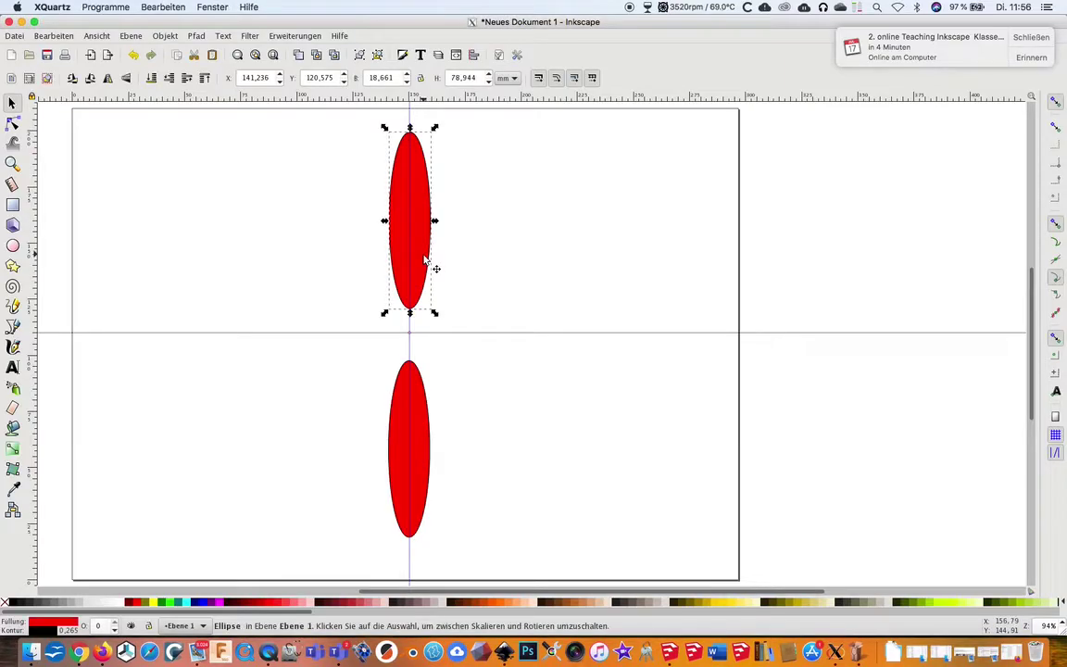
{"action": "left_click", "coordinate": [424, 408]}
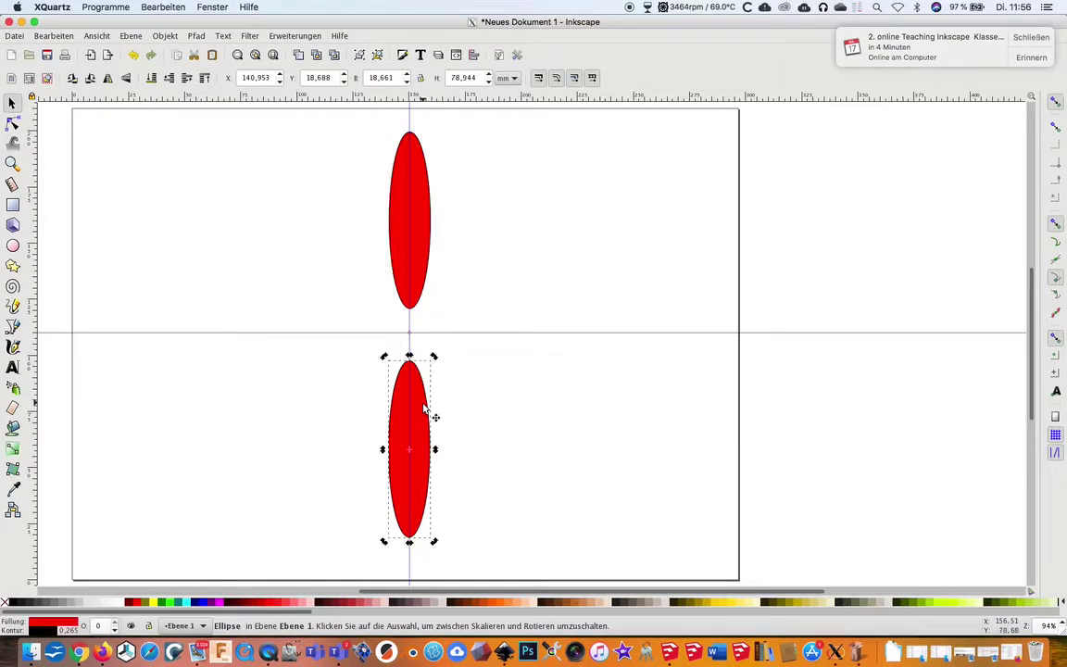
{"action": "left_click", "coordinate": [477, 373]}
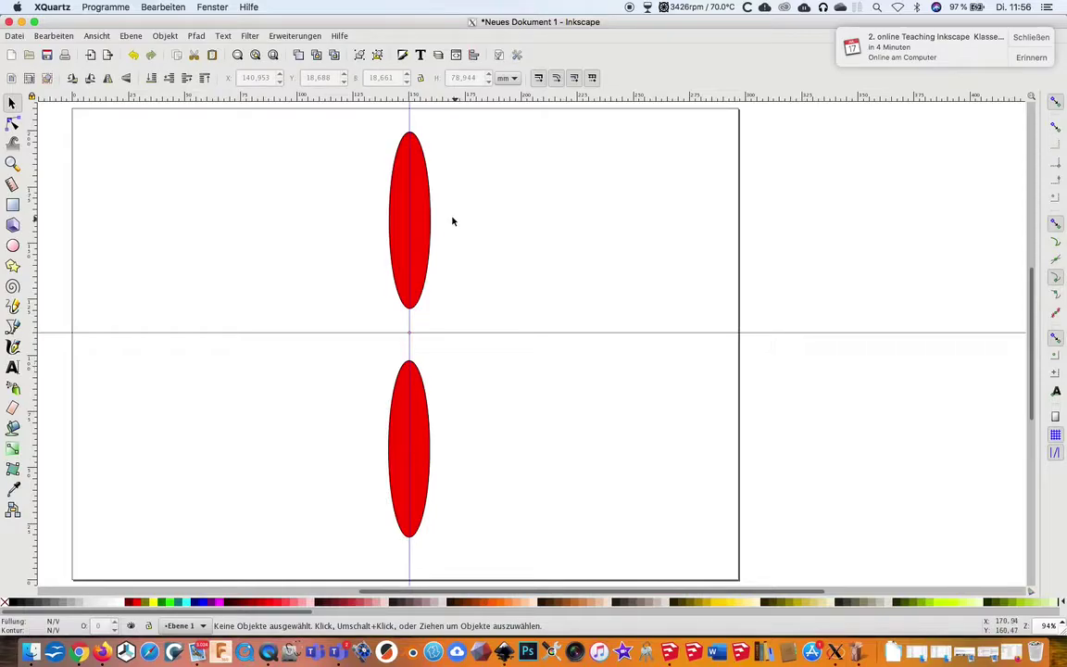
{"action": "left_click", "coordinate": [422, 218]}
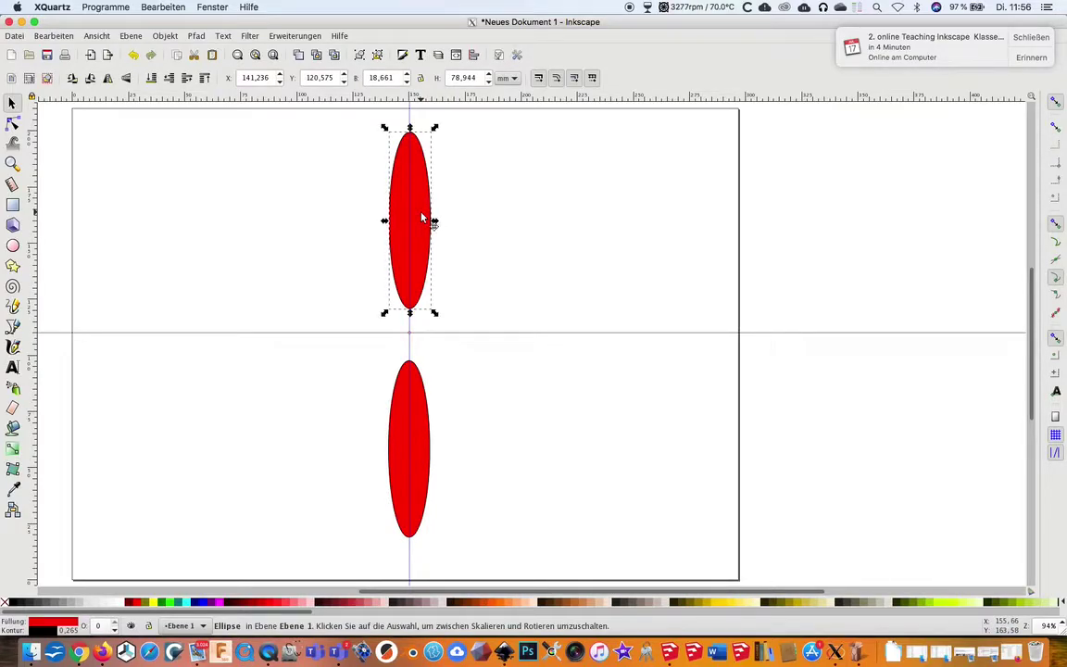
{"action": "left_click_drag", "start_coordinate": [422, 219], "coordinate": [467, 216]}
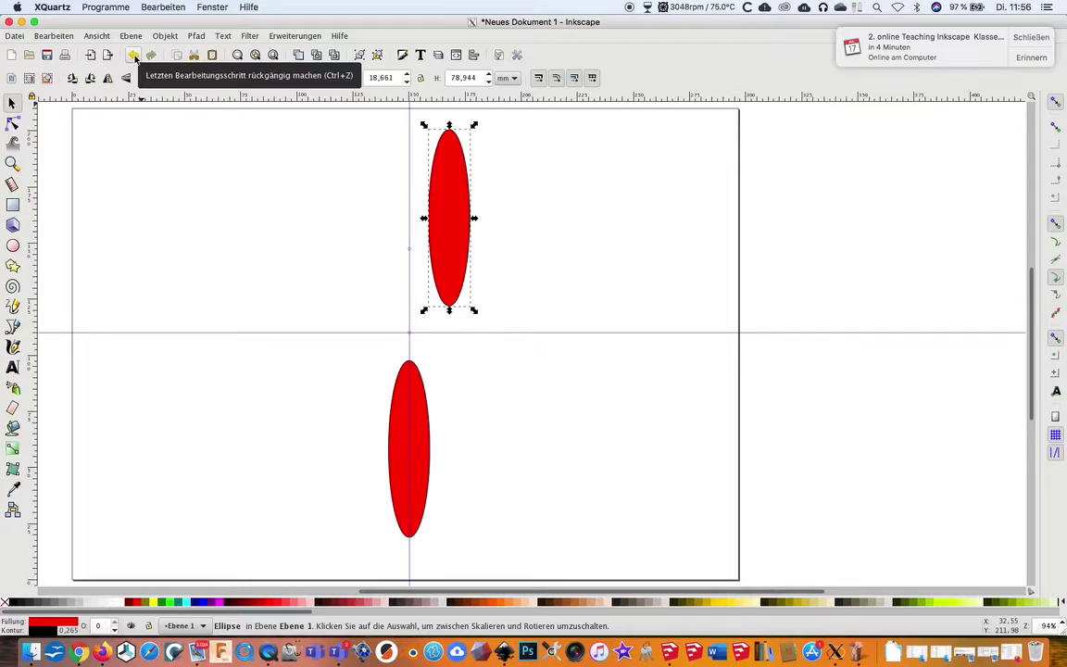
Undo the top ellipse's move so it sits back on the vertical guide above the lower one.
{"action": "left_click", "coordinate": [134, 57]}
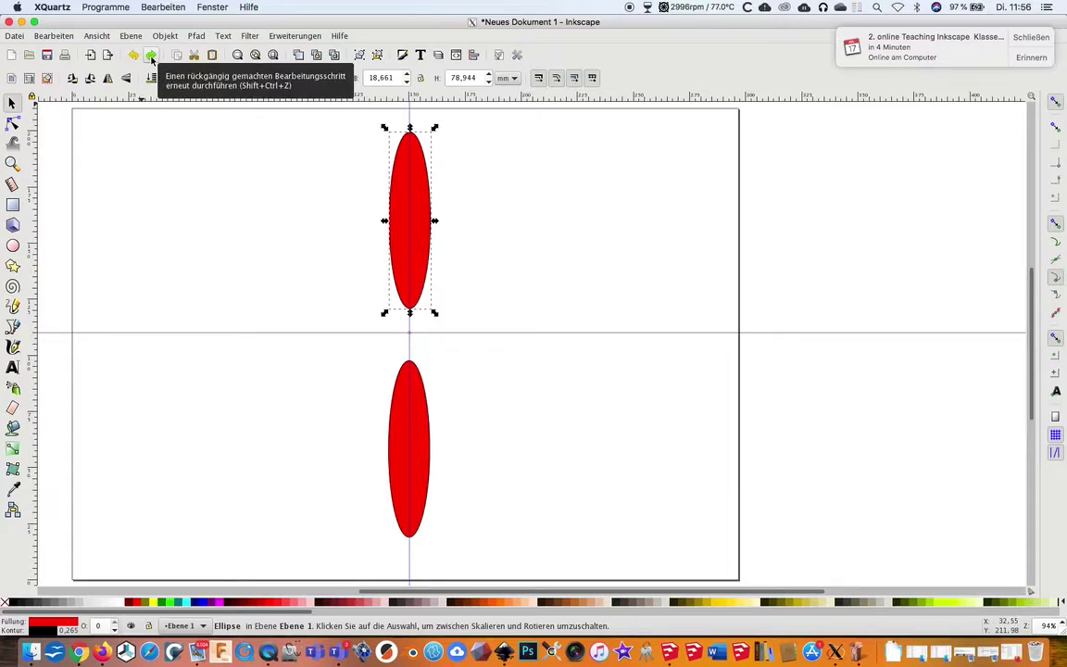
{"action": "left_click", "coordinate": [151, 58]}
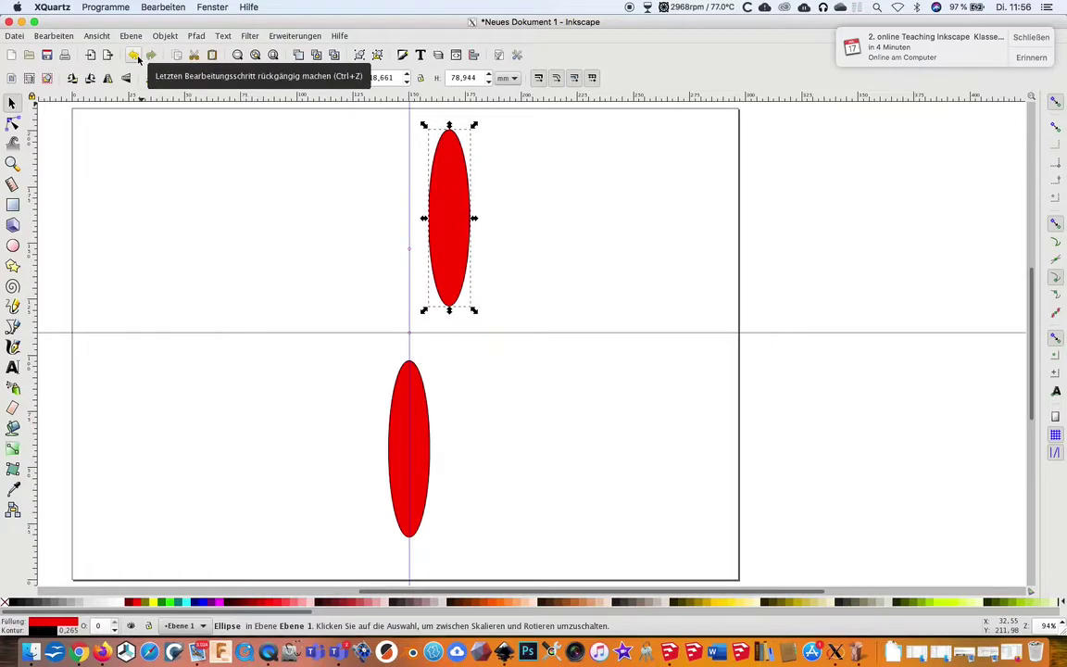
{"action": "left_click", "coordinate": [133, 56]}
{"action": "left_click", "coordinate": [151, 55]}
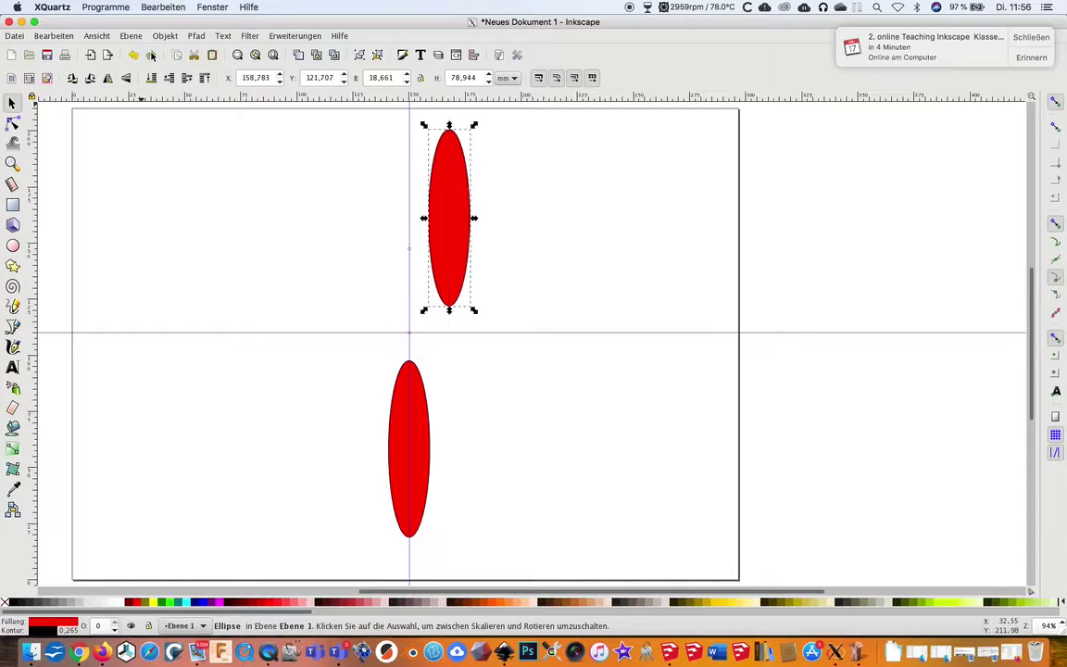
{"action": "left_click", "coordinate": [133, 55]}
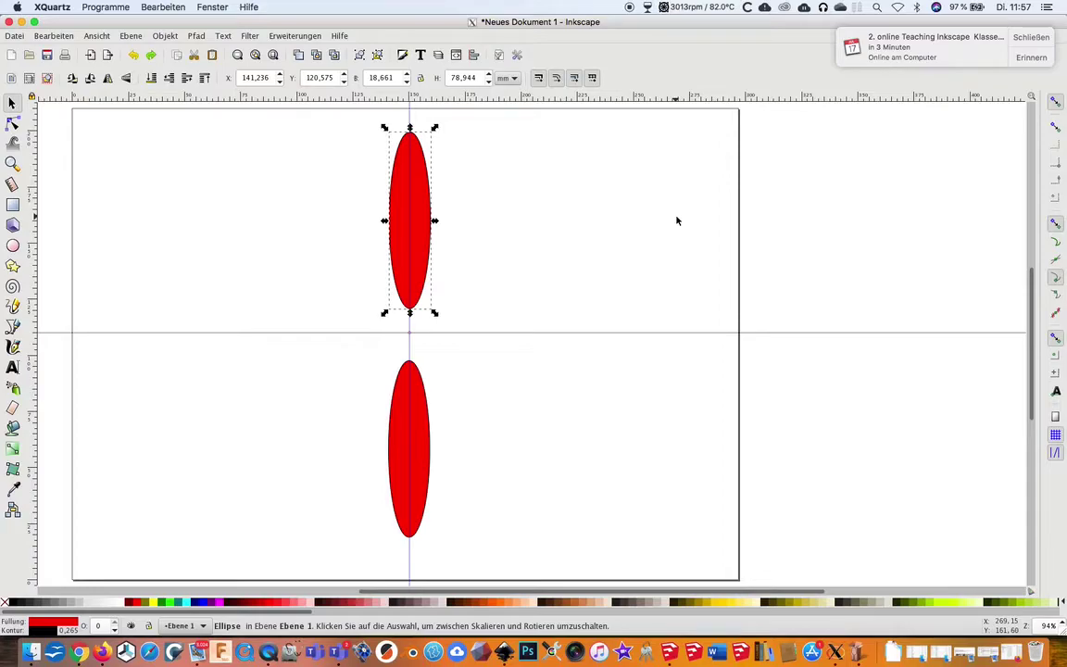
Group the upper and lower red ellipses into one 18.9 × 180.8 mm group via Objekt > Gruppieren.
{"action": "key", "text": "shift"}
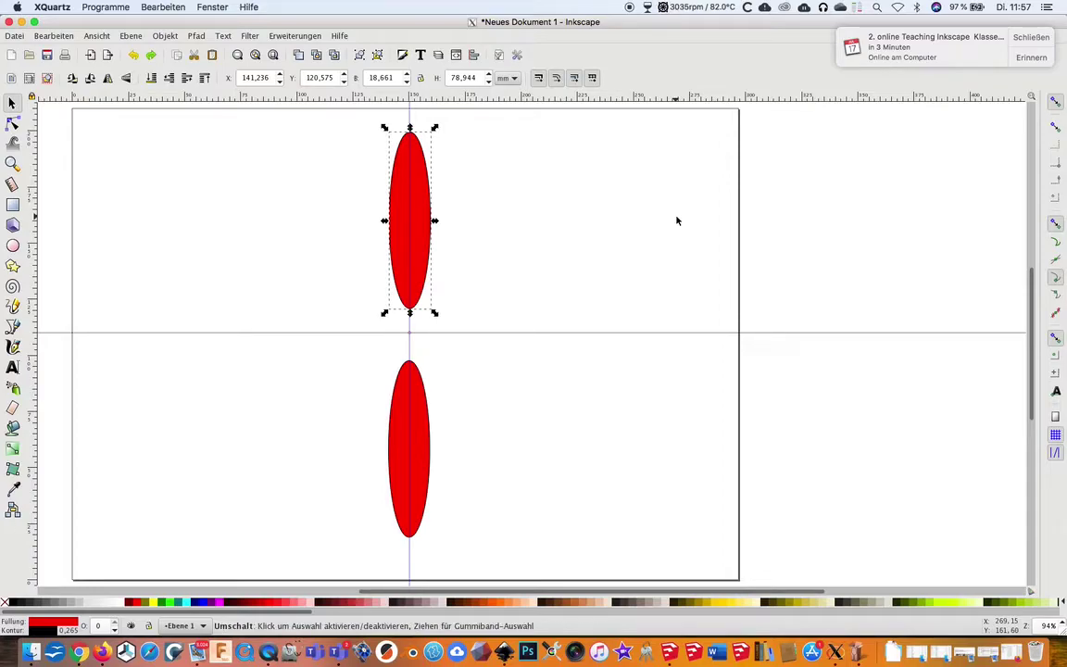
{"action": "left_click", "coordinate": [423, 450], "text": "shift"}
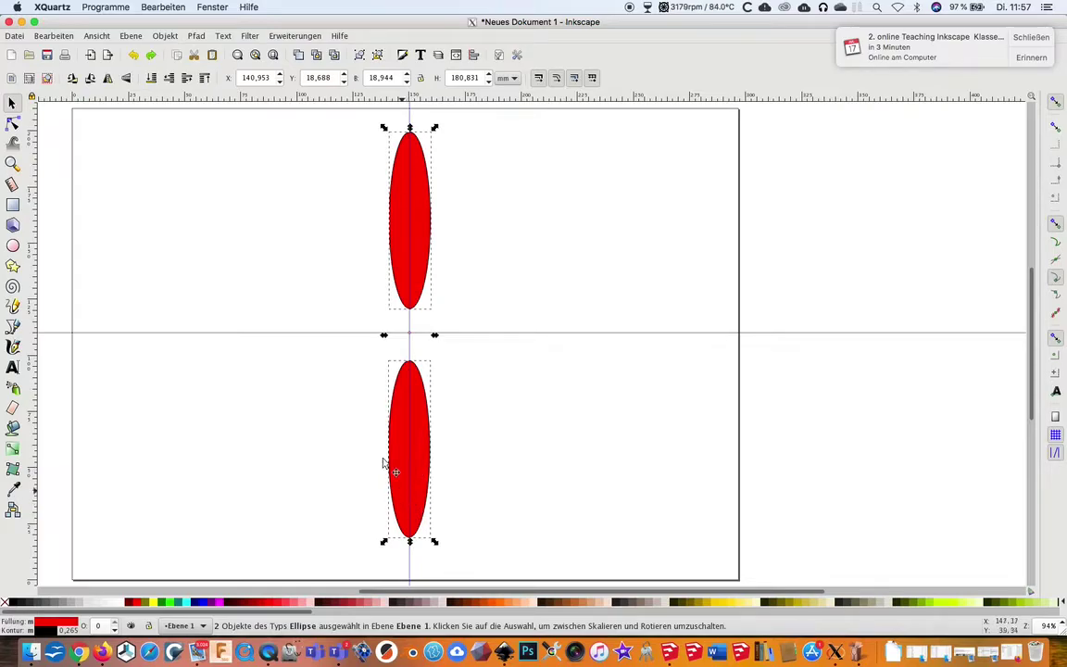
{"action": "left_click", "coordinate": [166, 37]}
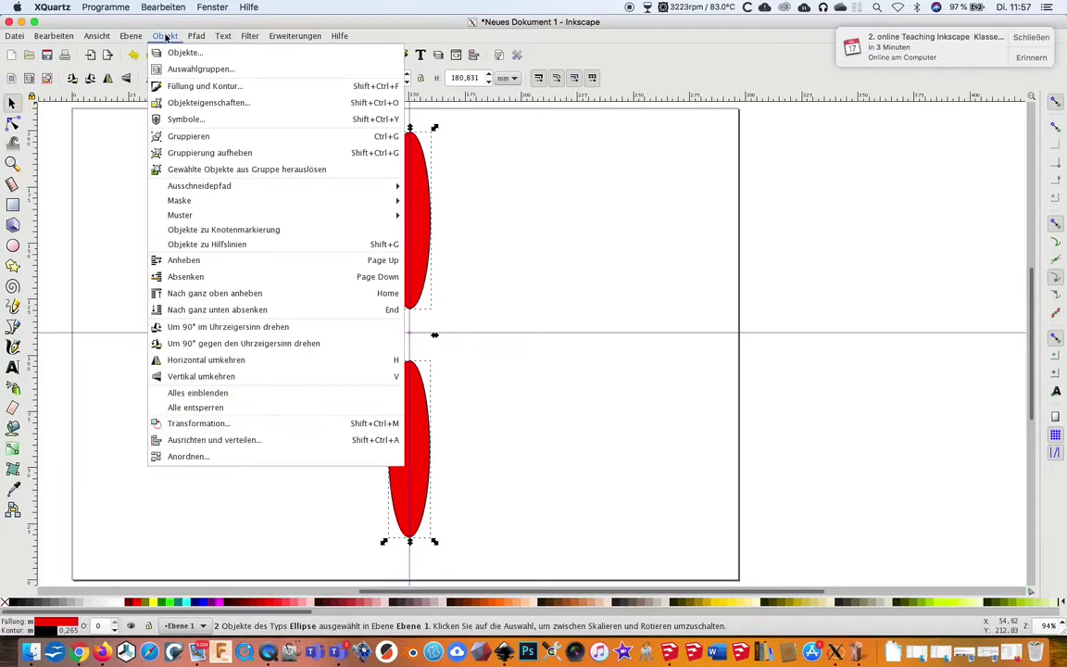
{"action": "left_click", "coordinate": [194, 137]}
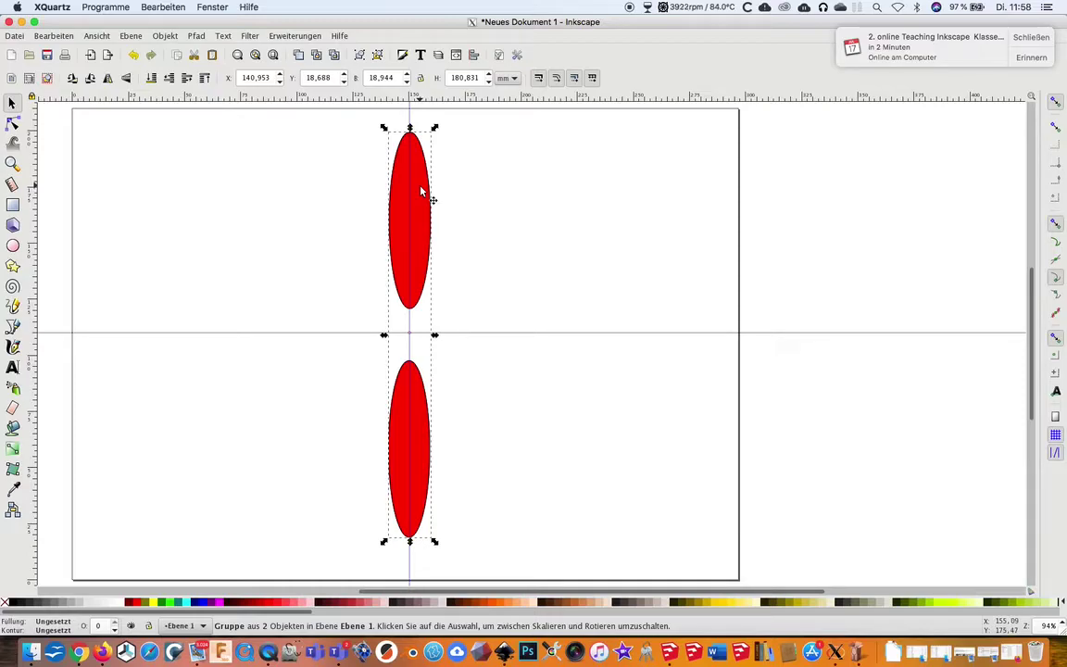
Rotate the duplicate ellipse pair 90° clockwise to form a four-petal cross, then deselect.
{"action": "left_click", "coordinate": [91, 81]}
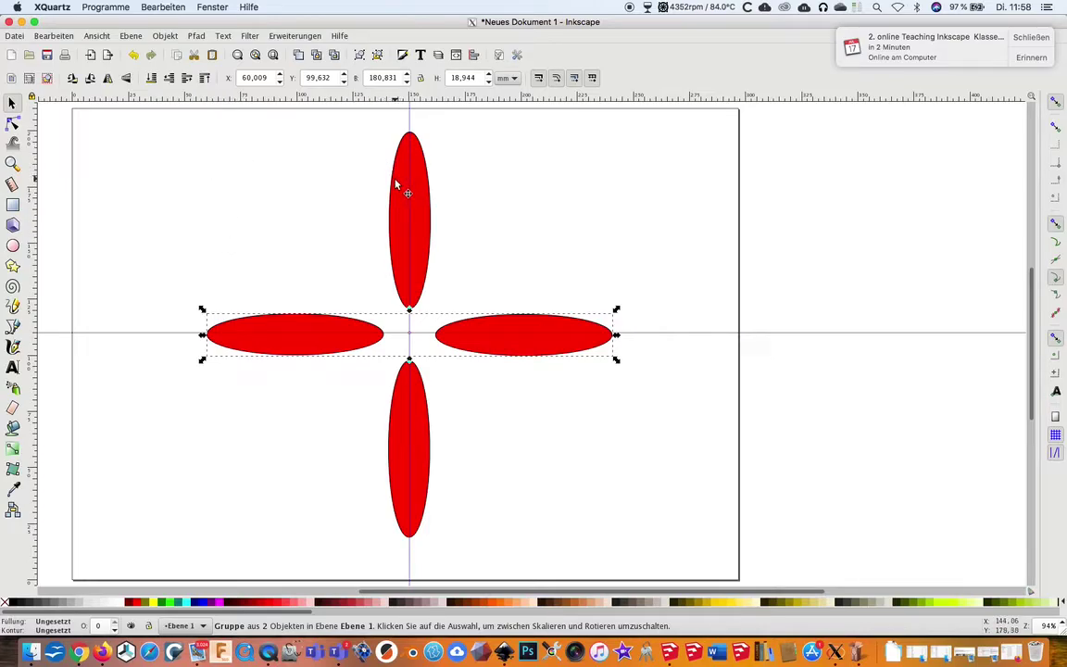
{"action": "key", "text": "shift"}
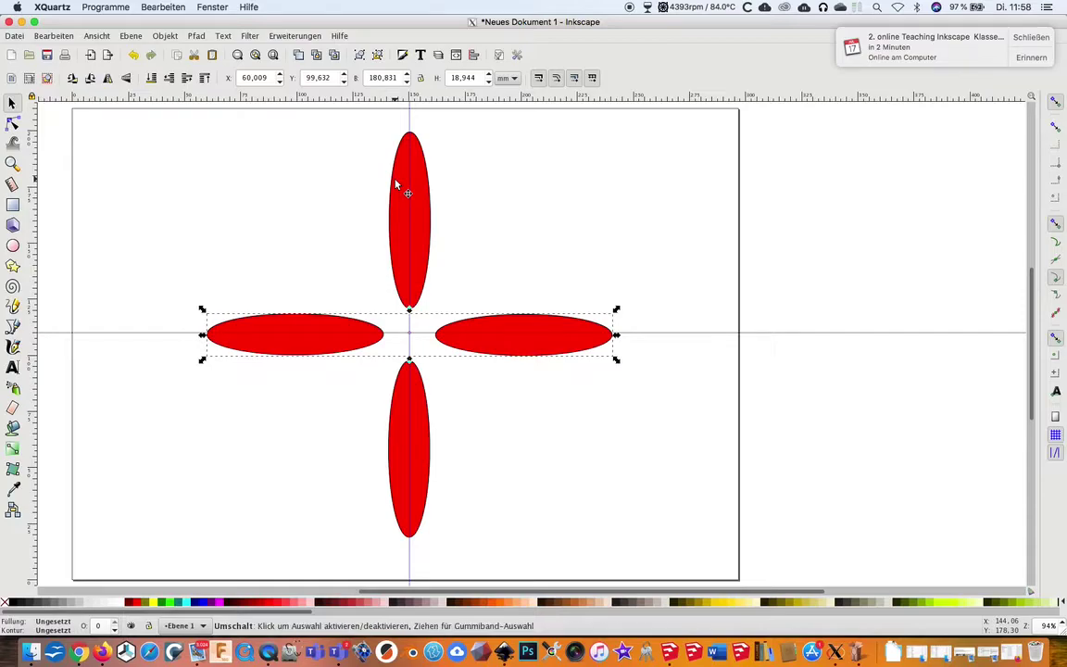
{"action": "left_click", "coordinate": [397, 187], "text": "shift"}
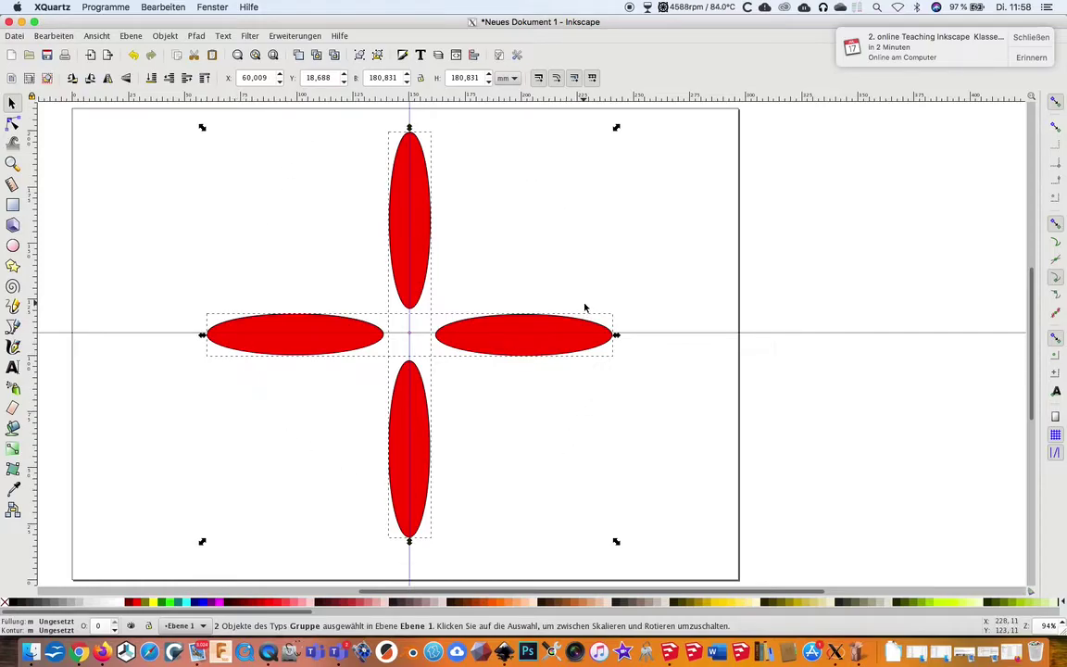
{"action": "left_click", "coordinate": [653, 231]}
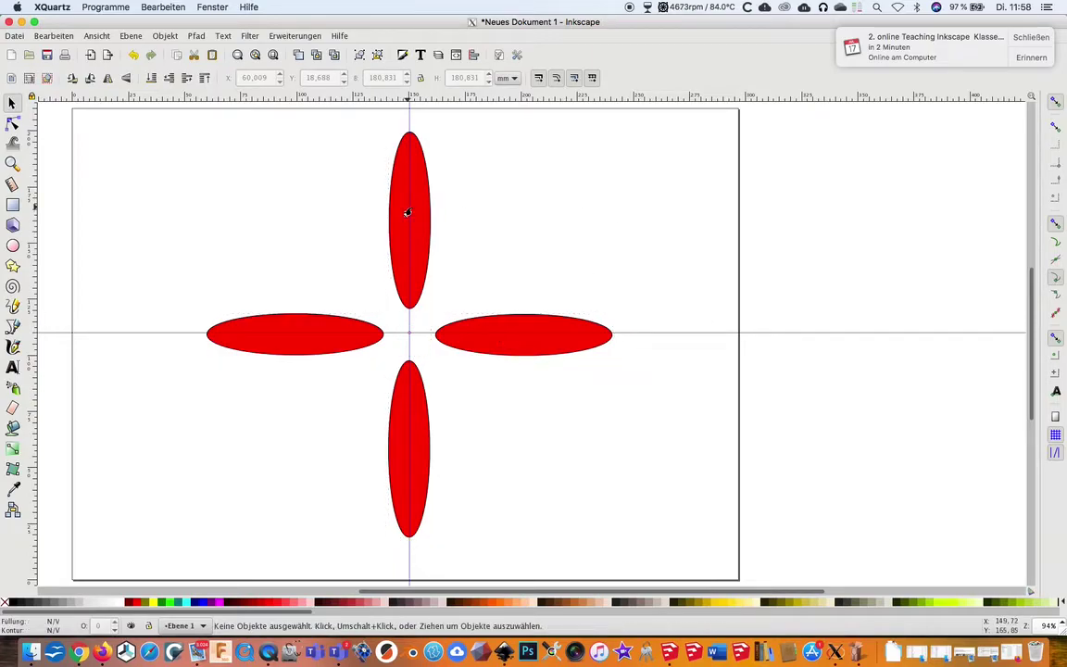
Group the vertical and horizontal ellipse pairs into one 180.8 × 180.8 mm cross.
{"action": "key", "text": "shift"}
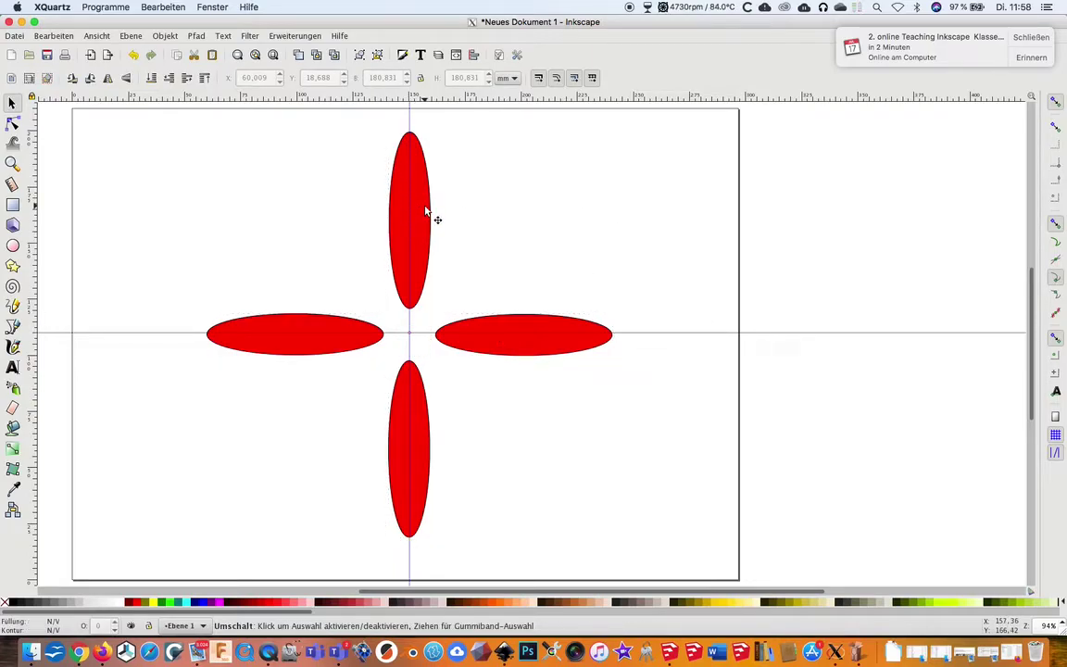
{"action": "left_click", "coordinate": [426, 211], "text": "shift"}
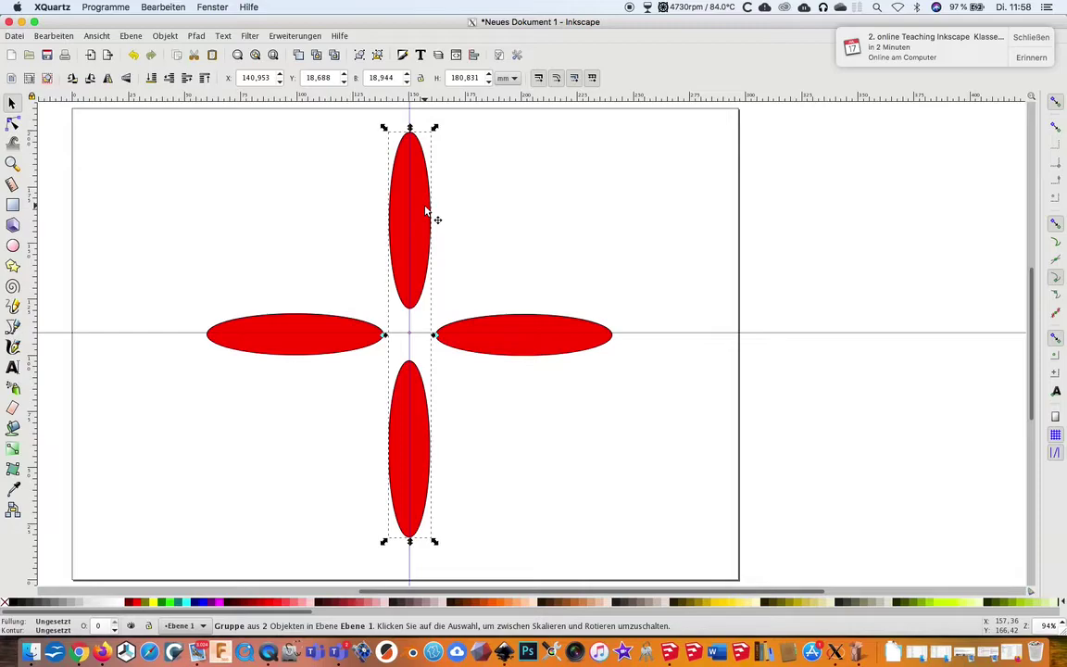
{"action": "left_click", "coordinate": [516, 329], "text": "shift"}
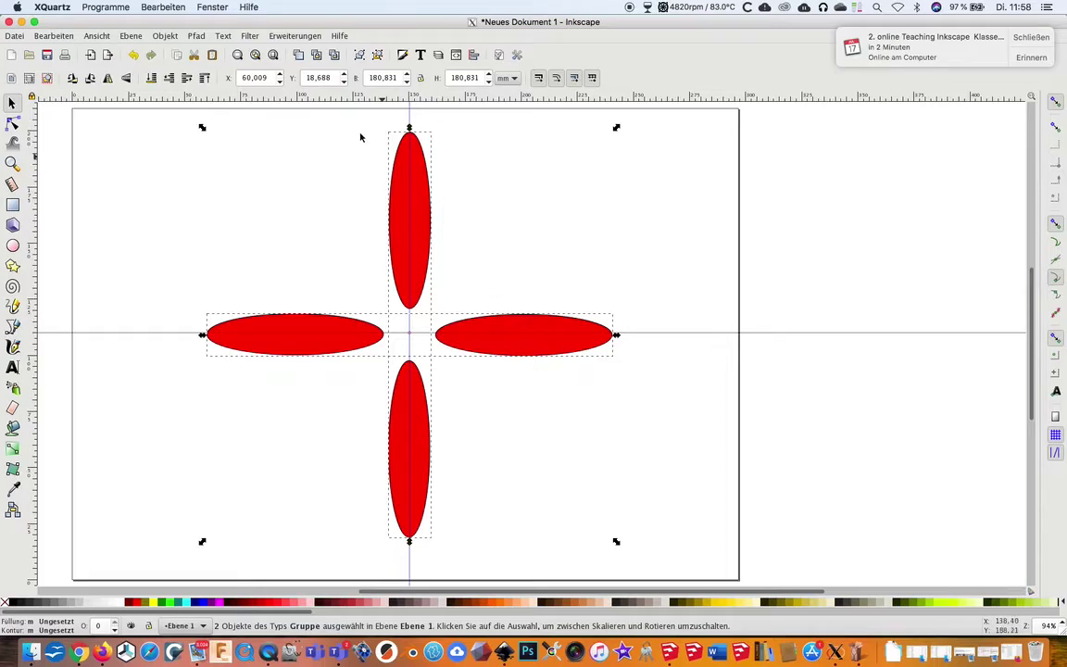
{"action": "left_click", "coordinate": [361, 58]}
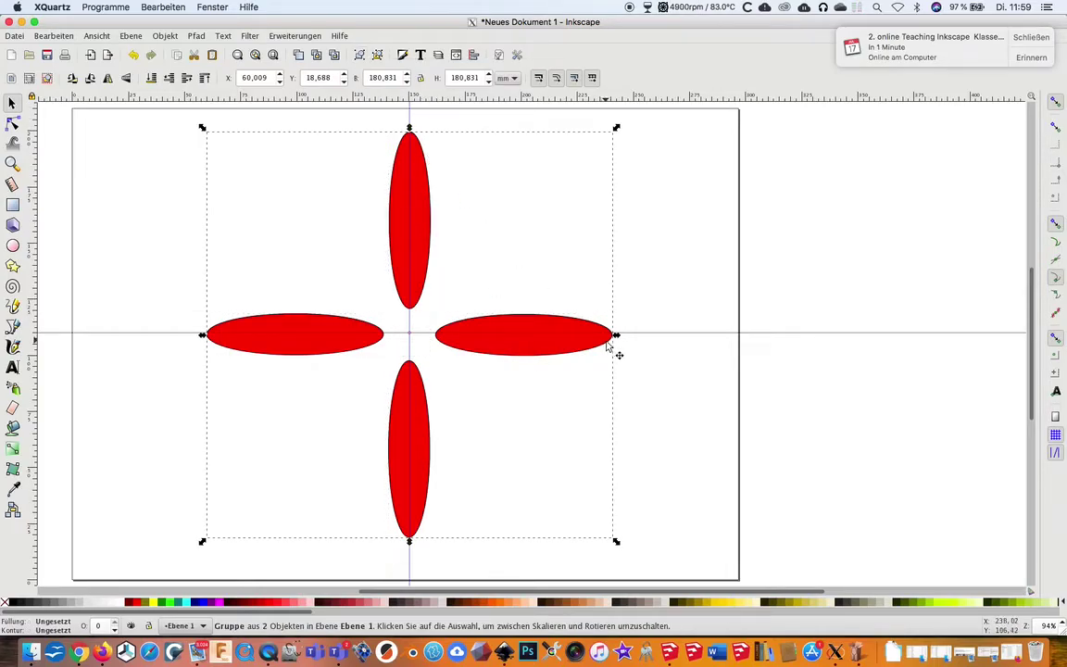
{"action": "left_click", "coordinate": [628, 8]}
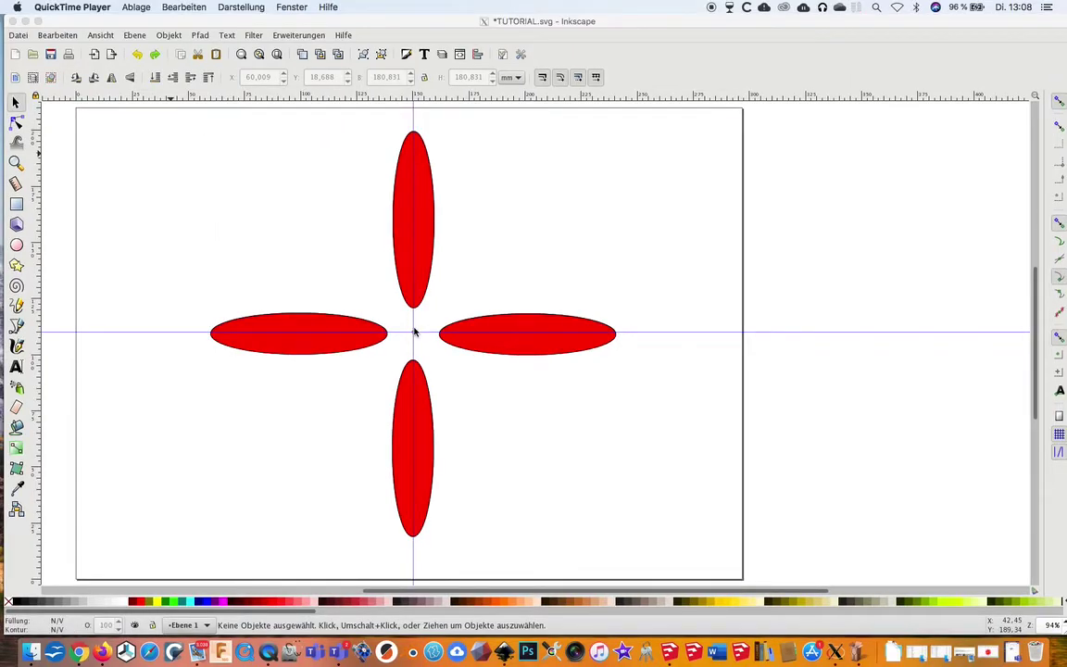
{"action": "left_click", "coordinate": [432, 211]}
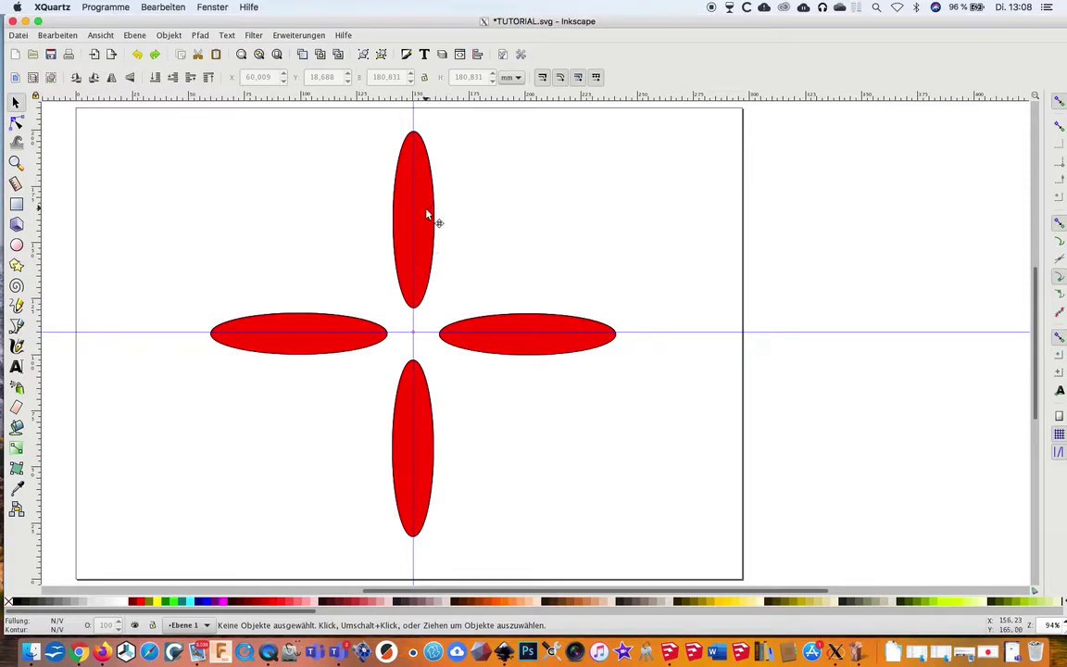
{"action": "left_click", "coordinate": [428, 215]}
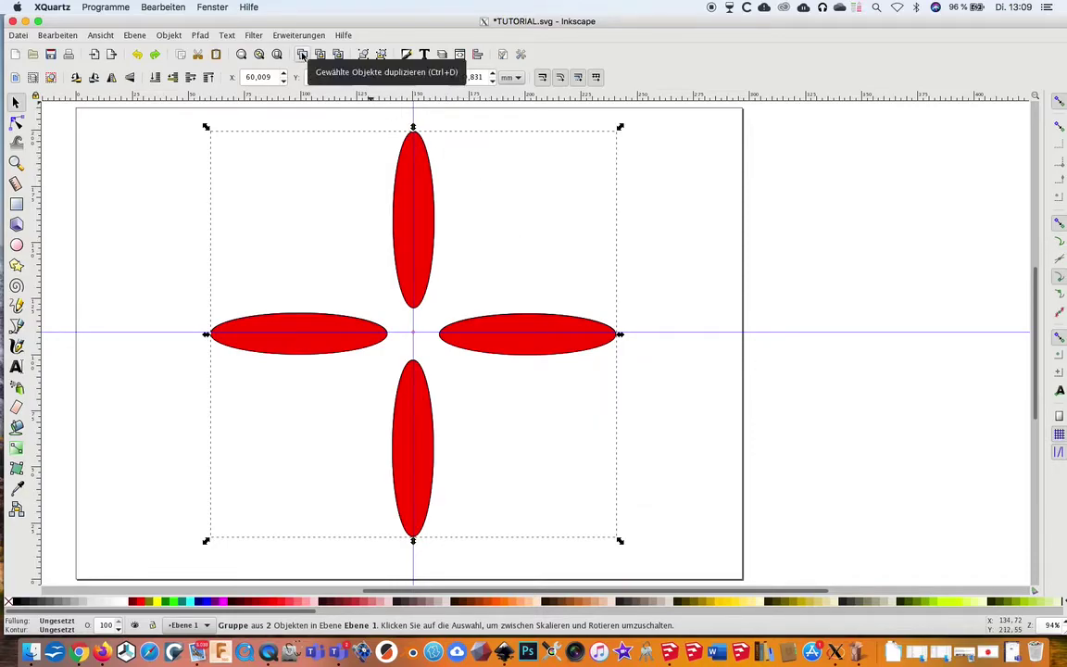
Duplicate the four-petal group and rotate the copy about 45° to make eight petals.
{"action": "left_click", "coordinate": [302, 56]}
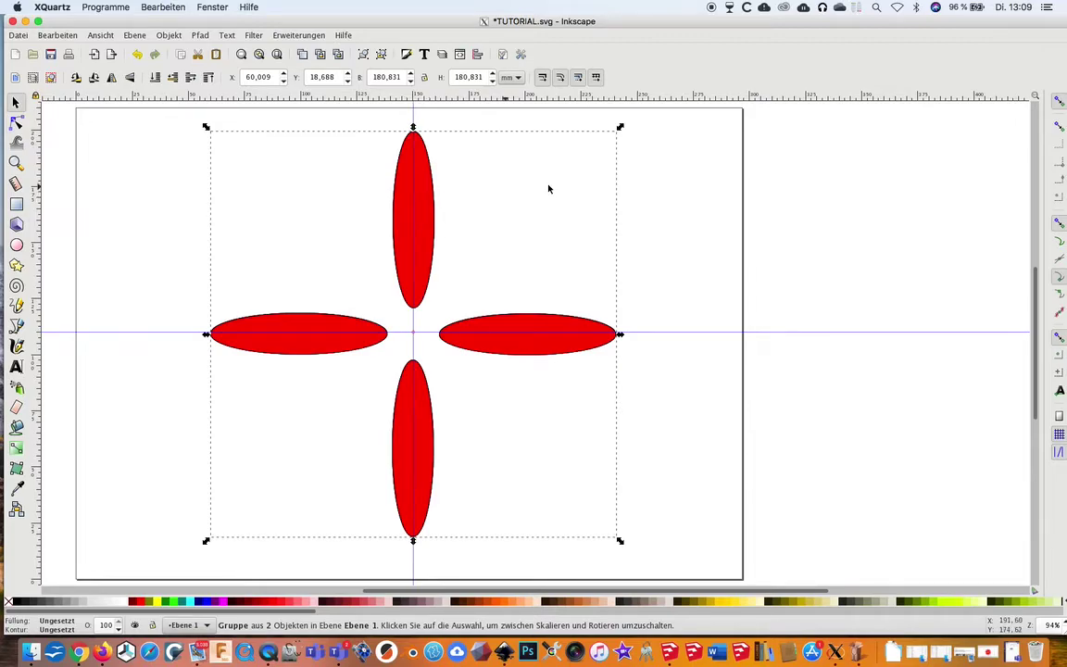
{"action": "left_click", "coordinate": [428, 175]}
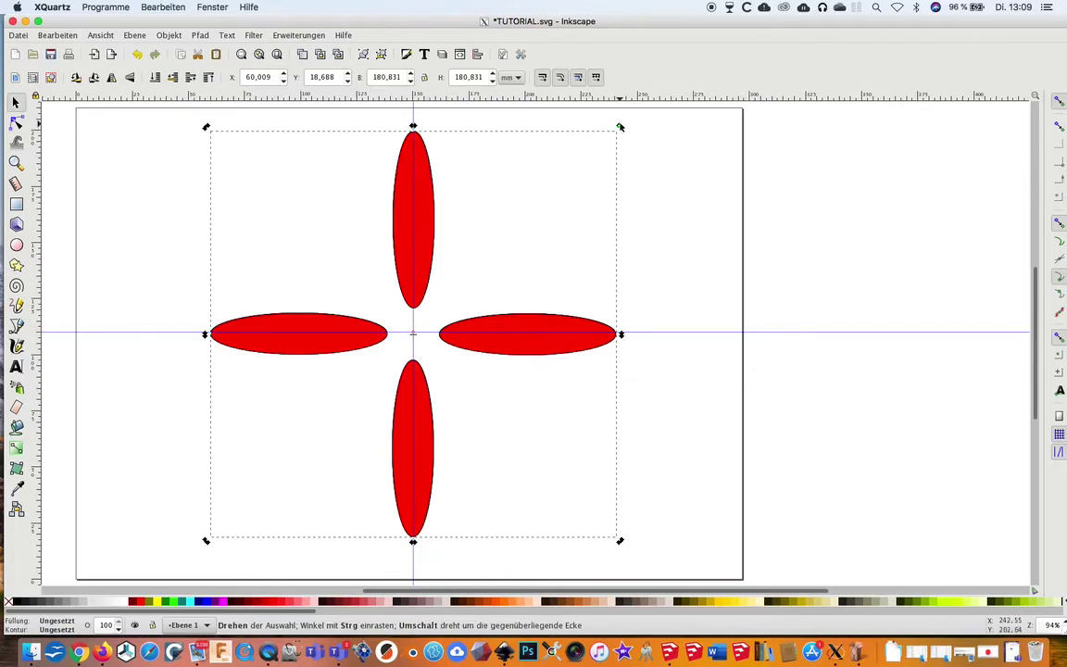
{"action": "mouse_move", "coordinate": [621, 127]}
{"action": "left_mouse_down"}
{"action": "mouse_move", "coordinate": [731, 249]}
{"action": "mouse_move", "coordinate": [769, 326]}
{"action": "left_mouse_up"}
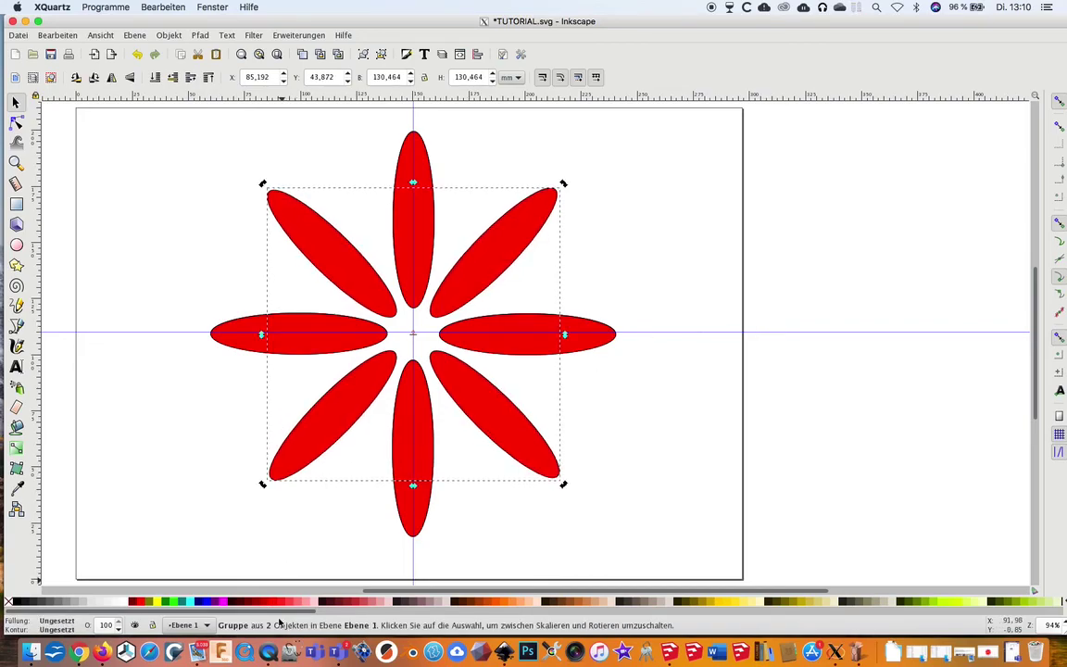